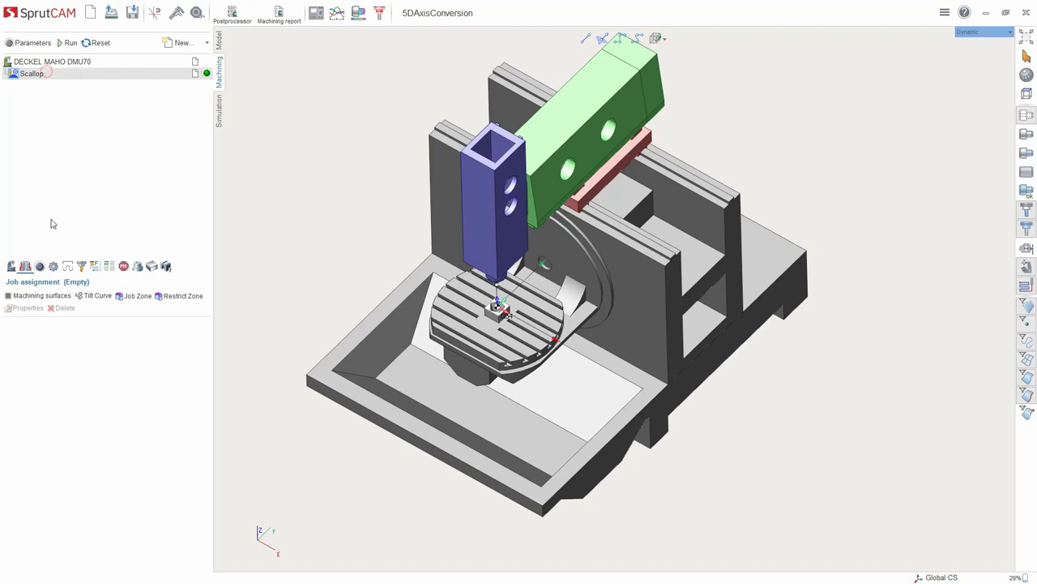
Hide the machine and select the six pentagonal pocket faces, including the sloped wall and floor.
scroll(484, 306, "up", 3)
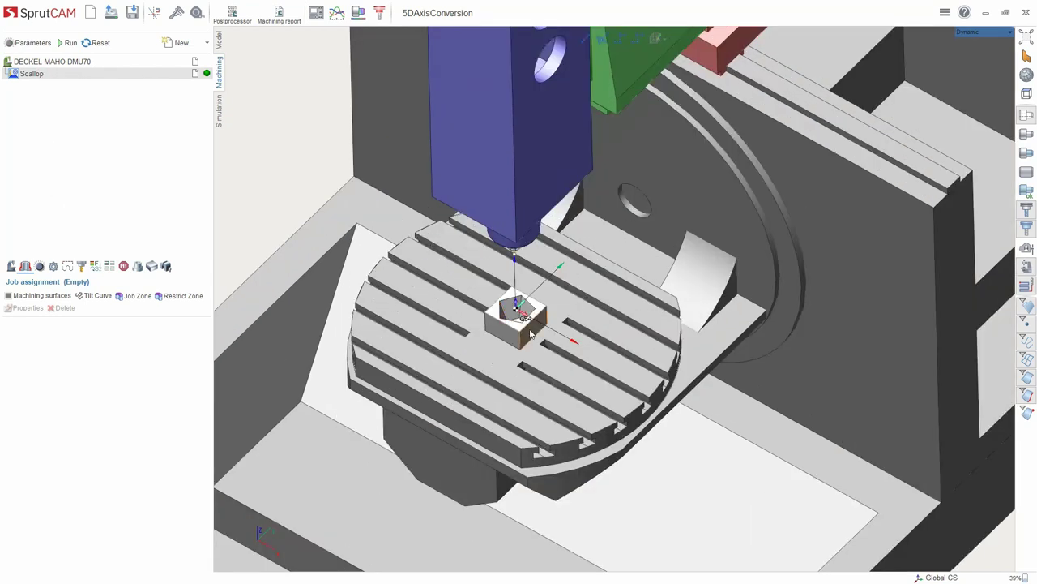
left_click(1025, 266)
scroll(465, 322, "up", 3)
mouse_move(465, 322)
right_mouse_down()
mouse_move(454, 325)
mouse_move(465, 322)
right_mouse_up()
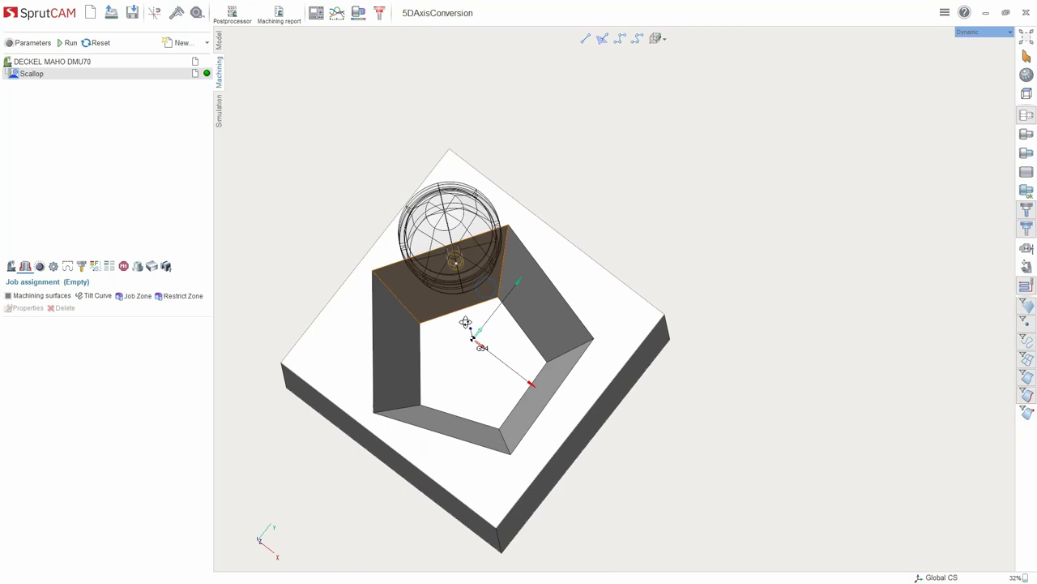
left_click(454, 280)
left_click(529, 305)
left_click(486, 361)
left_click(517, 404)
left_click(469, 427)
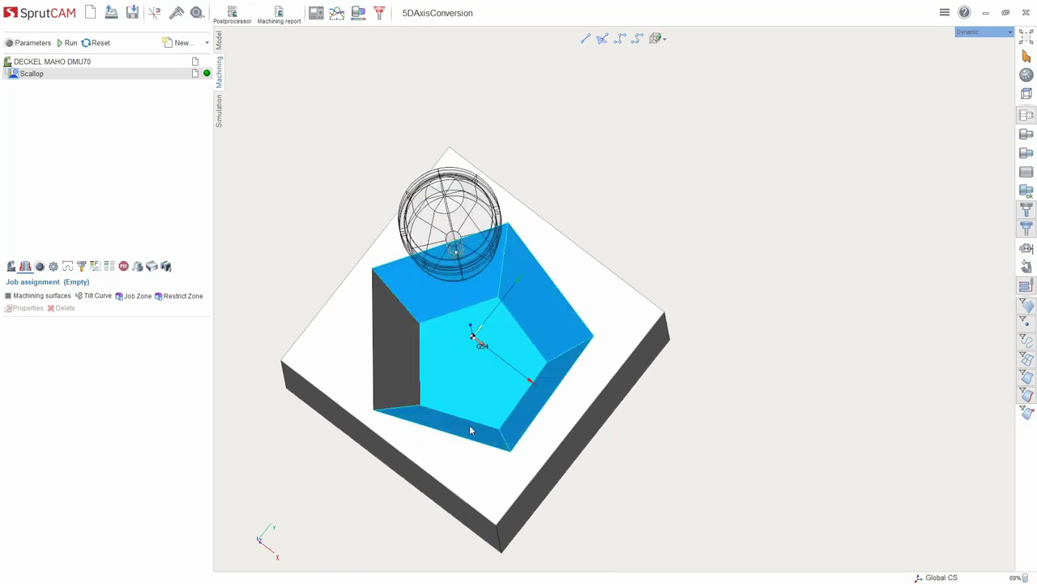
left_click(414, 351)
right_click_drag(413, 351, 405, 308)
Assign the selected faces as machining surfaces and calculate the Scallop toolpath.
left_click(51, 297)
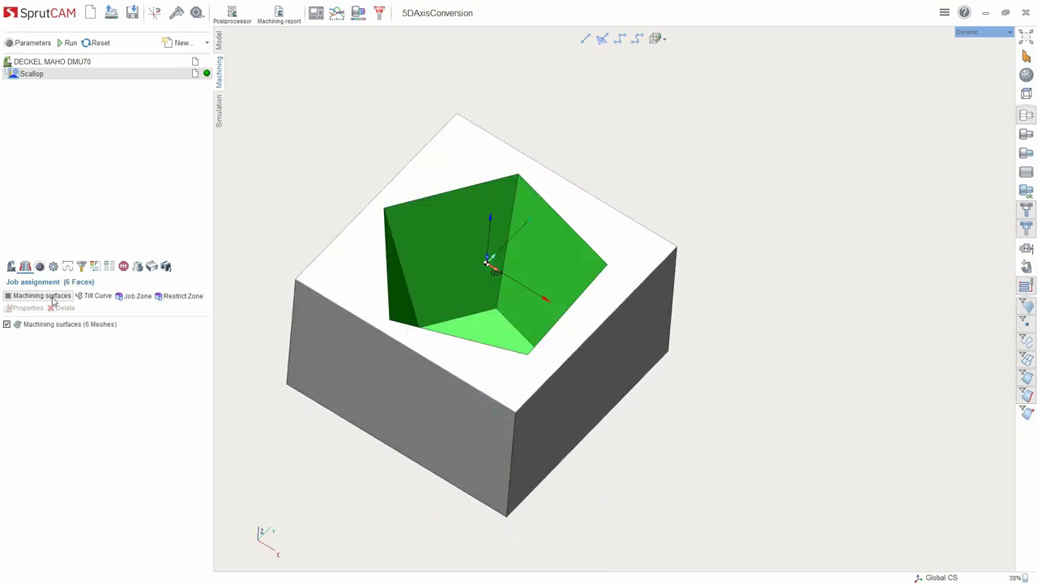
left_click(39, 265)
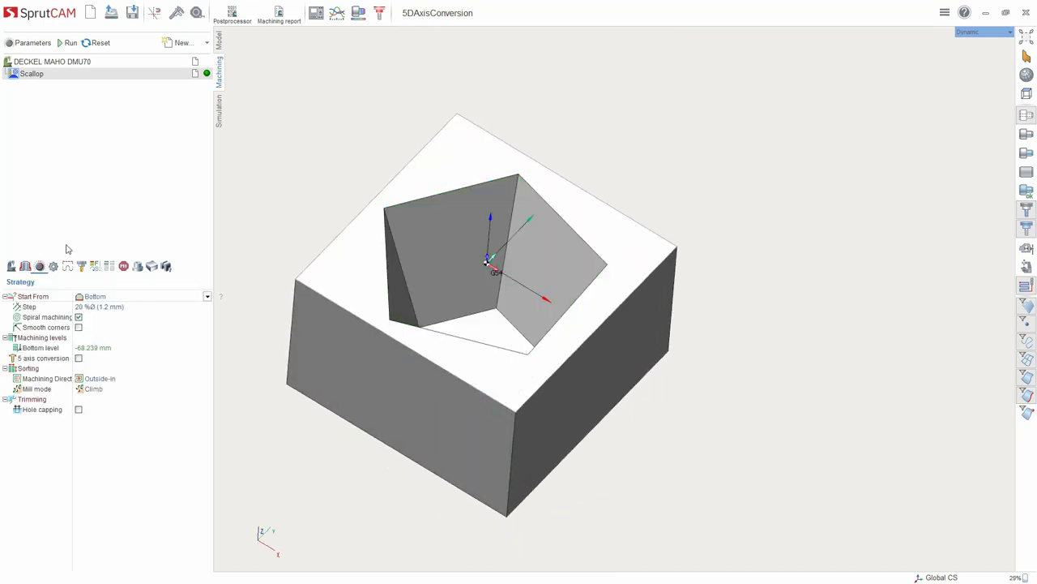
left_click(71, 44)
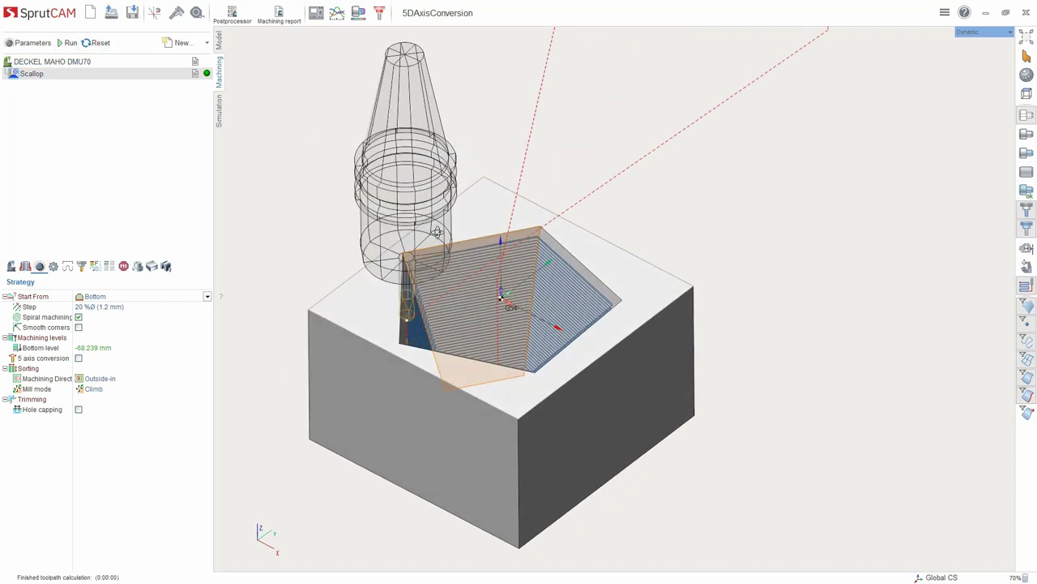
Simulate the Scallop toolpath at higher movement speed and orbit around the tool in the pocket.
left_click(220, 110)
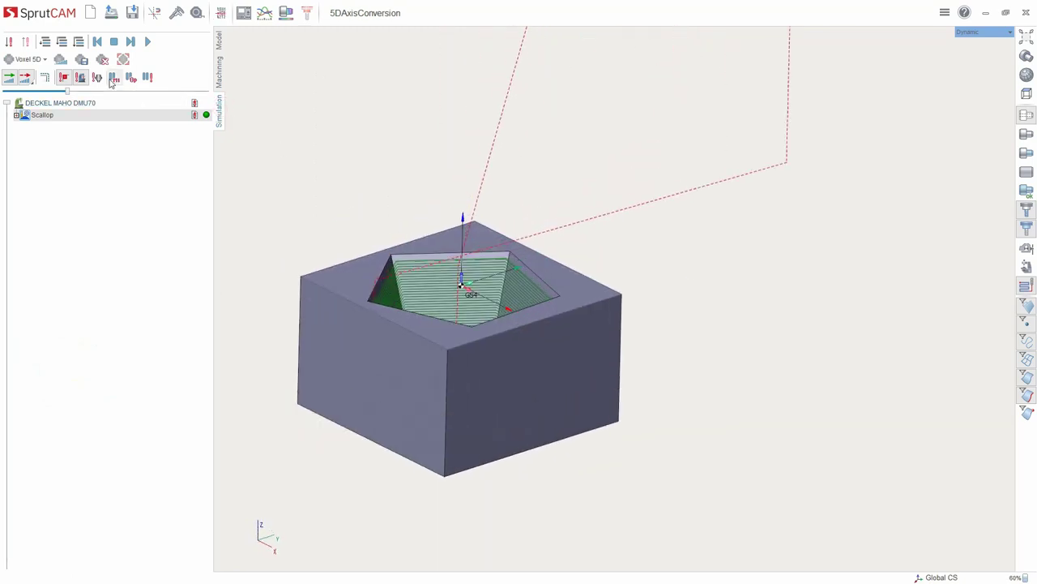
left_click(147, 41)
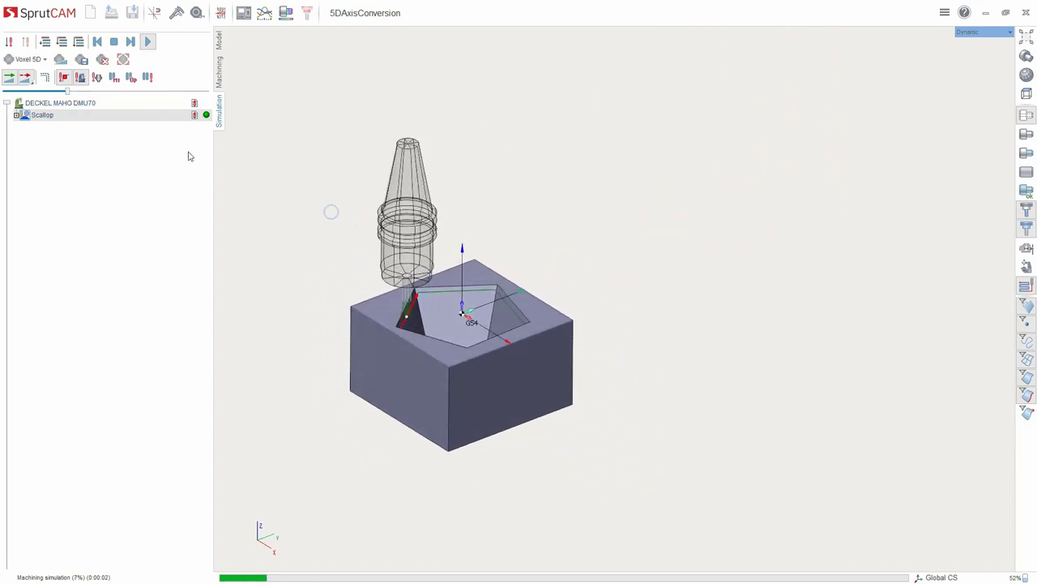
left_click_drag(67, 91, 155, 99)
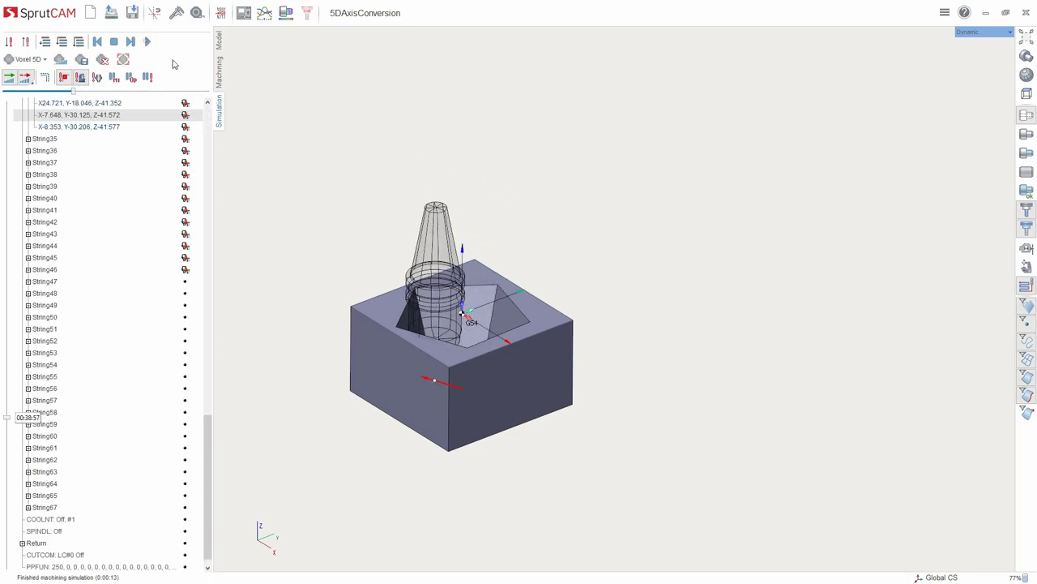
mouse_move(243, 381)
middle_mouse_down()
mouse_move(267, 381)
mouse_move(244, 373)
middle_mouse_up()
scroll(487, 319, "up", 3)
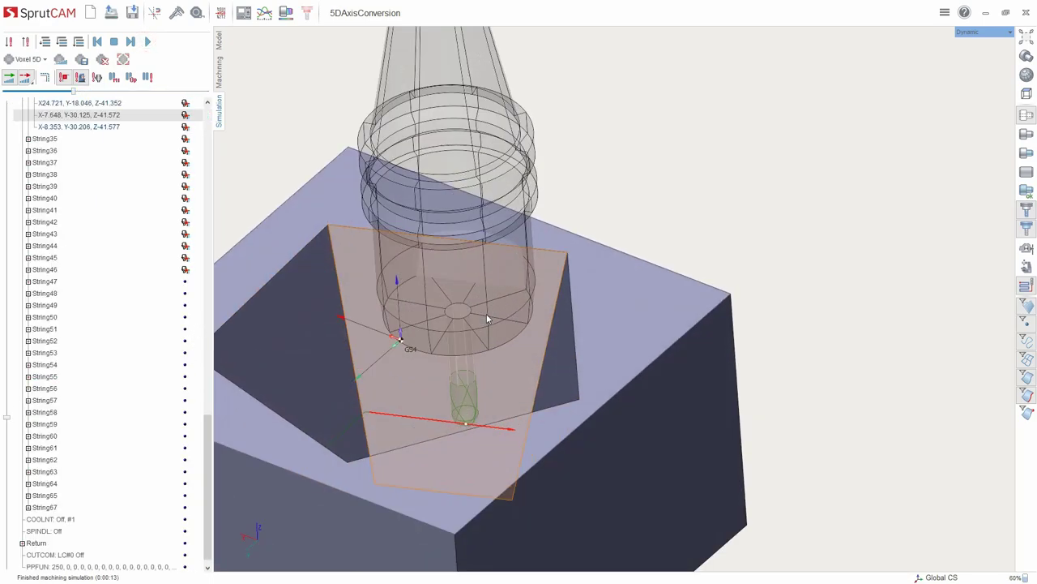
middle_click_drag(487, 318, 543, 243)
scroll(505, 276, "up", 5)
scroll(493, 244, "down", 5)
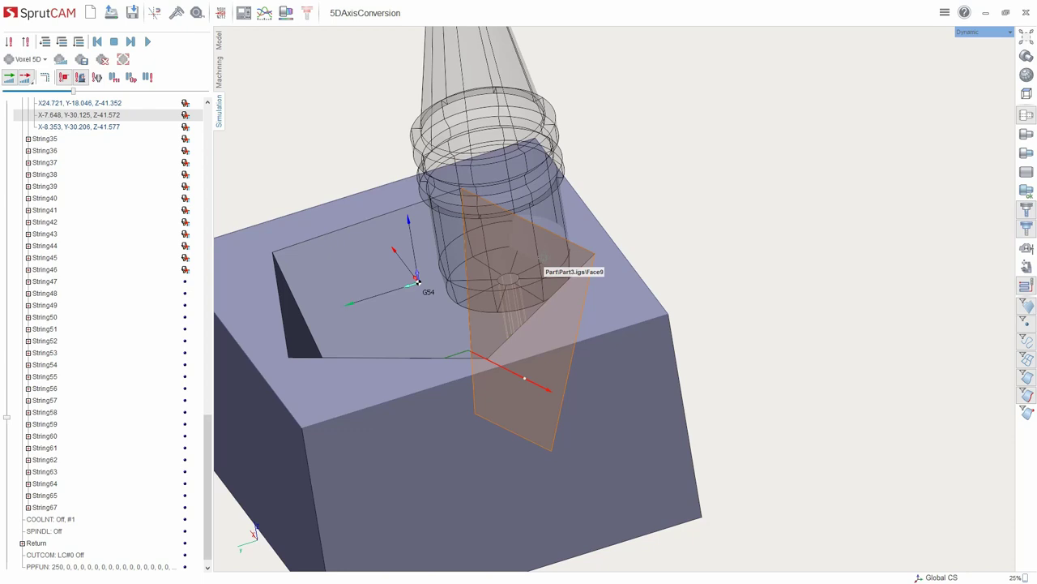
Enable 5-axis conversion for Scallop using the Through point method.
left_click(219, 78)
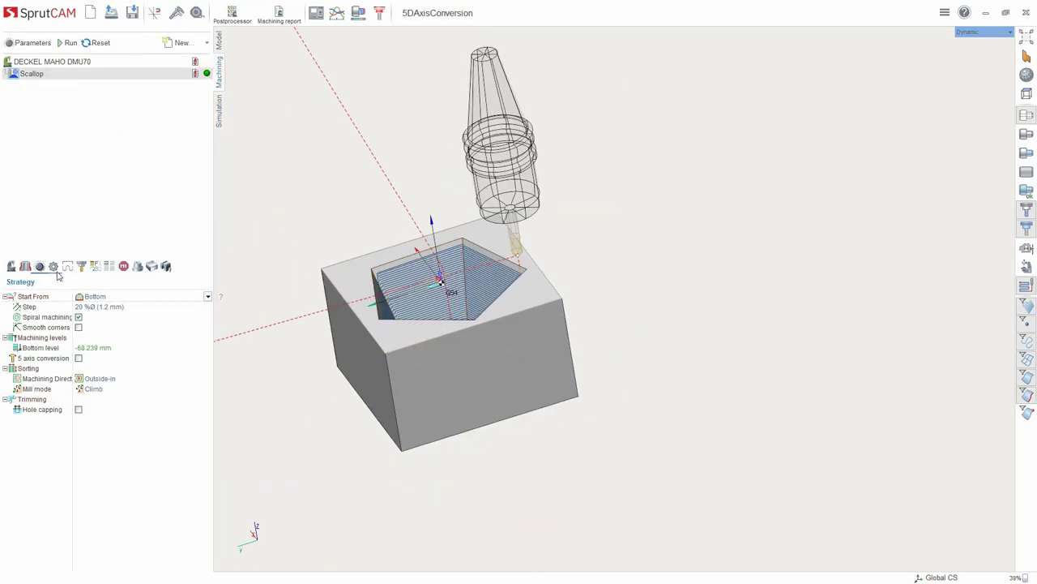
left_click(78, 358)
left_click(128, 358)
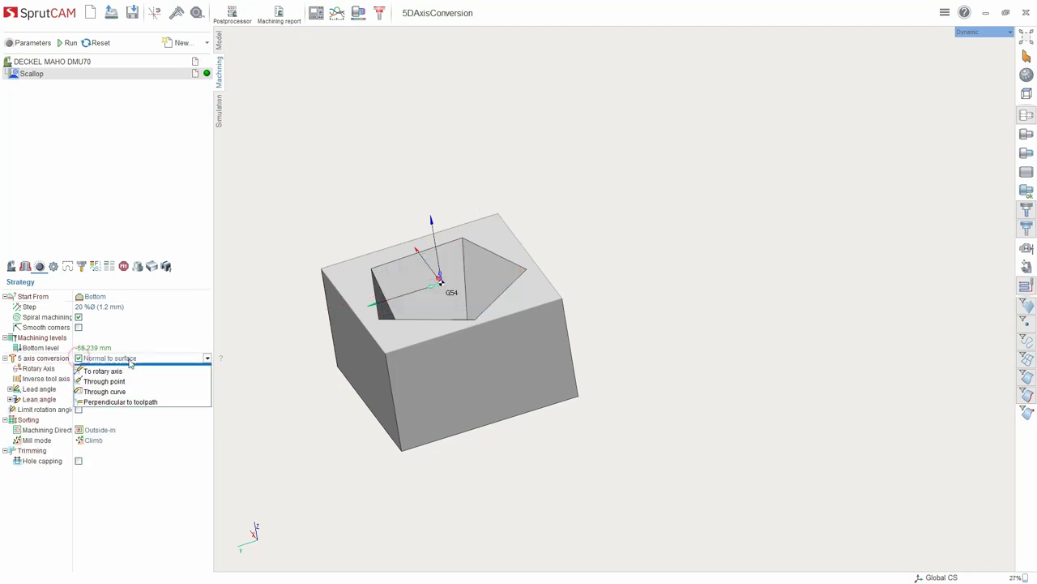
left_click(126, 390)
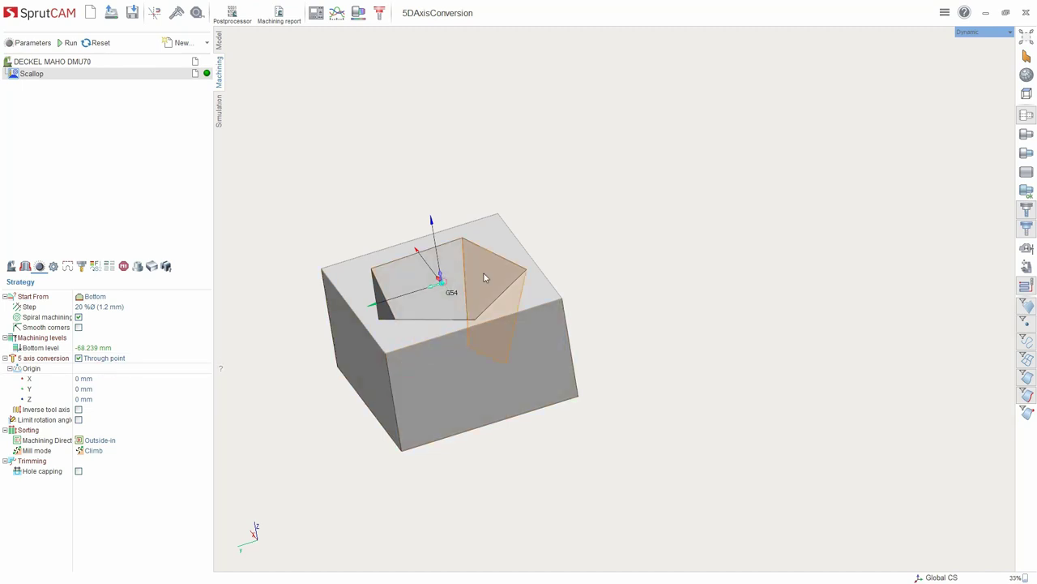
Place the conversion point at X 0, Y 0, Z 46 mm.
right_click_drag(483, 273, 570, 211)
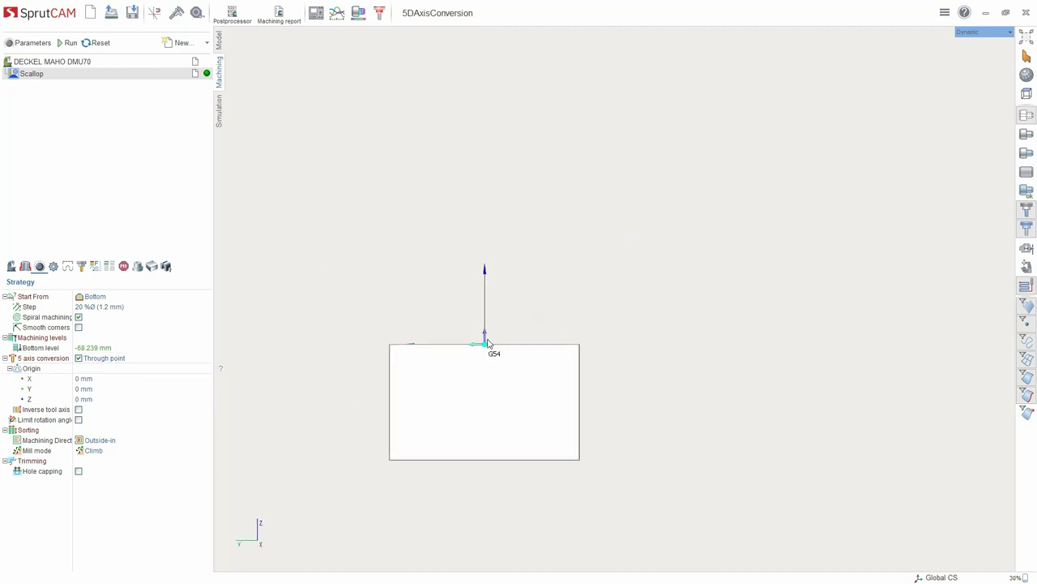
left_click_drag(488, 344, 486, 277)
left_click(112, 379)
type("0.51739")
left_click(111, 399)
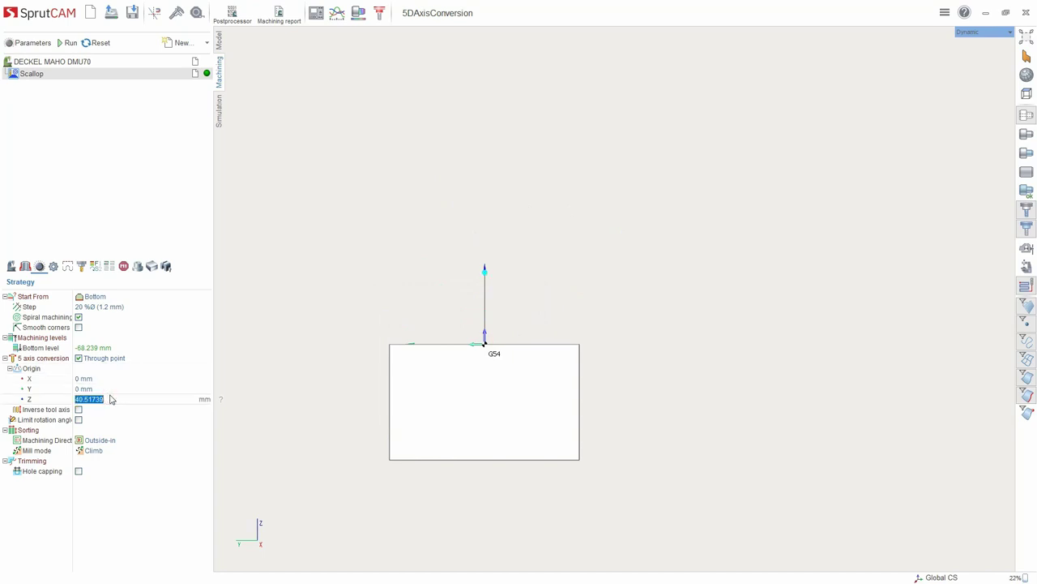
type("46")
left_click(411, 290)
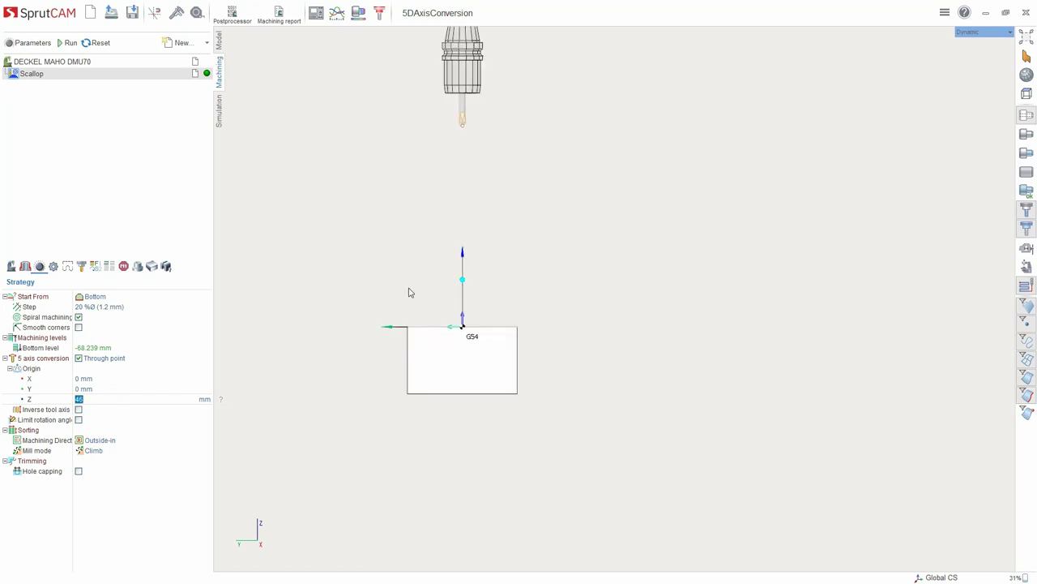
Recalculate the Scallop toolpath and simulate it with increased movement speed.
left_click(73, 43)
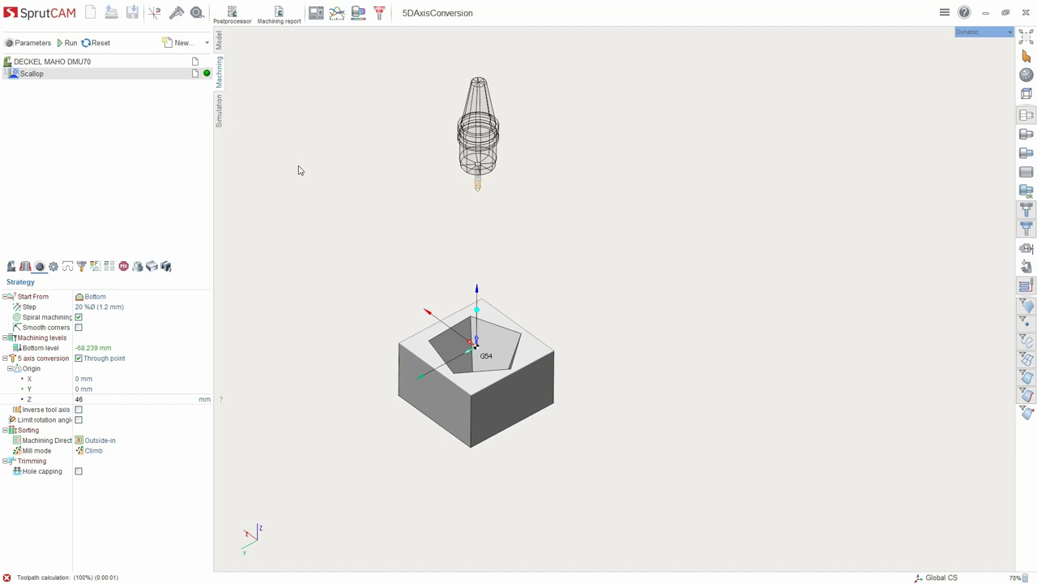
left_click(220, 108)
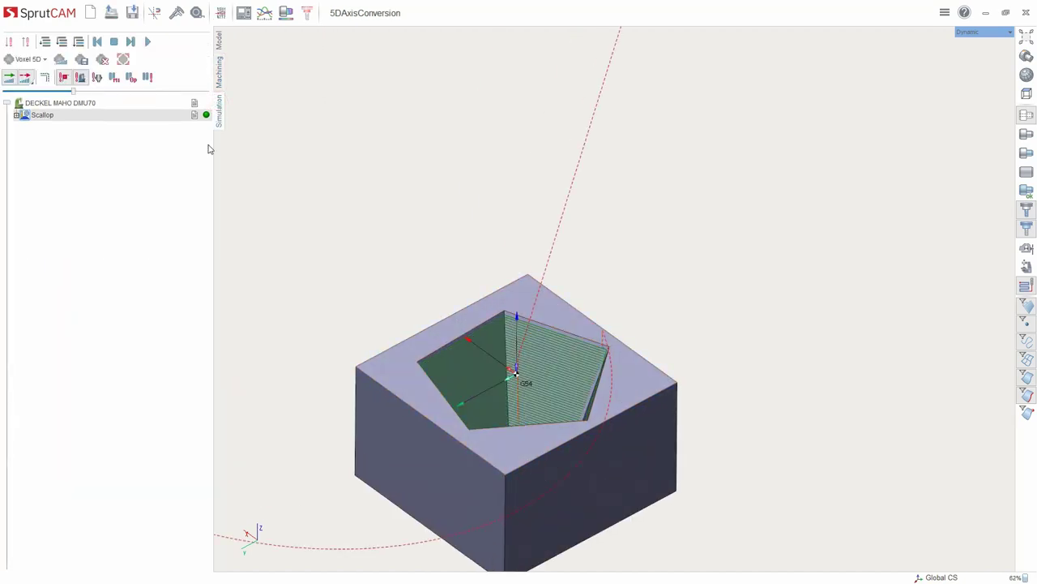
left_click(148, 41)
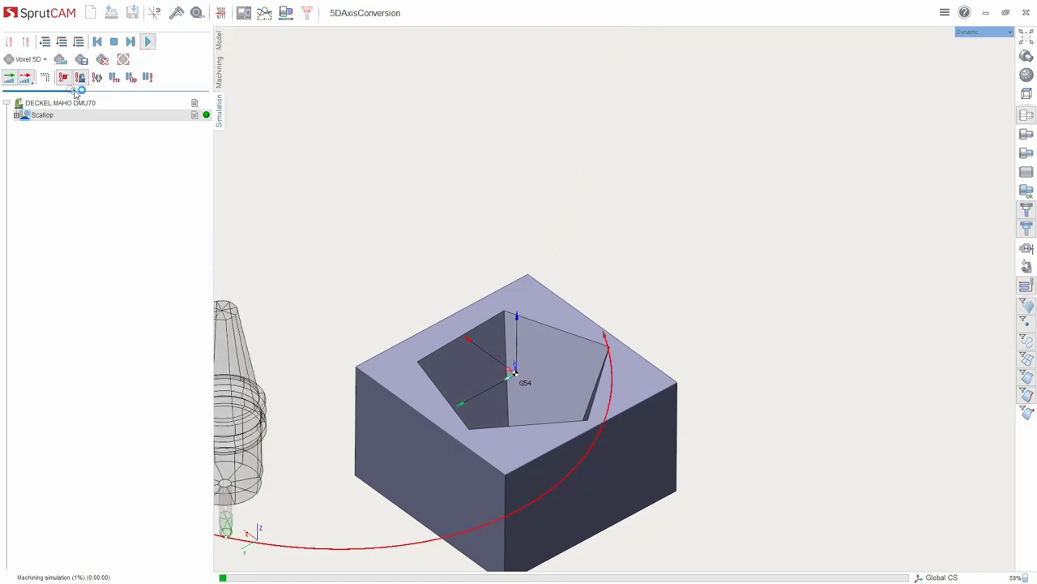
left_click_drag(80, 90, 91, 92)
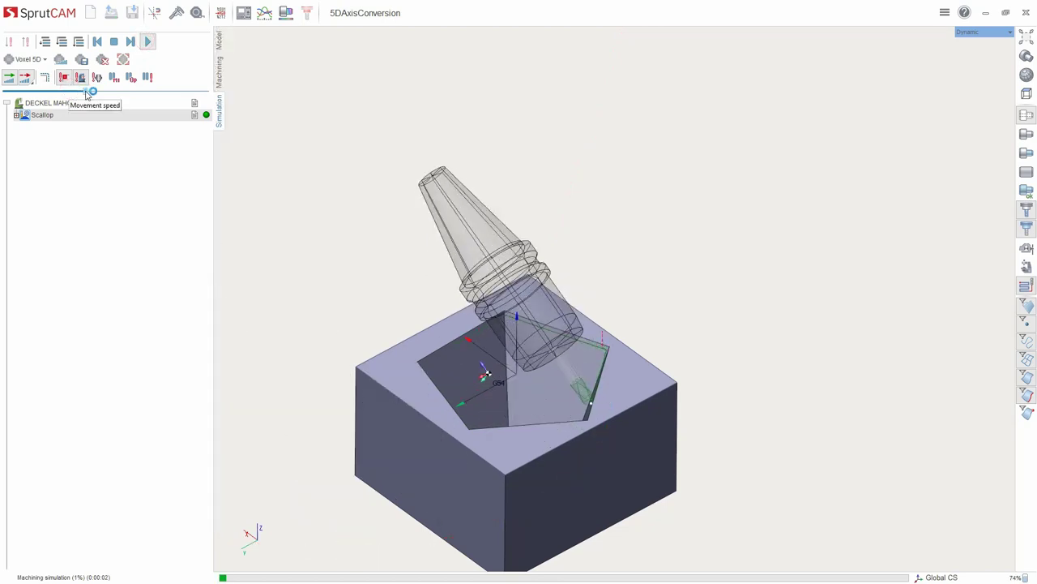
right_click_drag(426, 268, 419, 321)
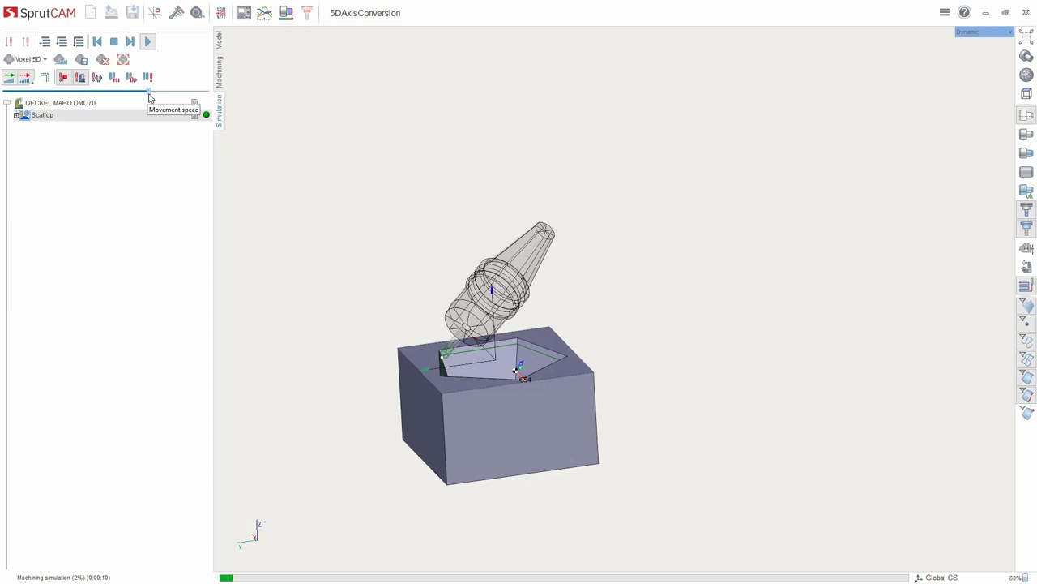
left_click_drag(149, 97, 112, 102)
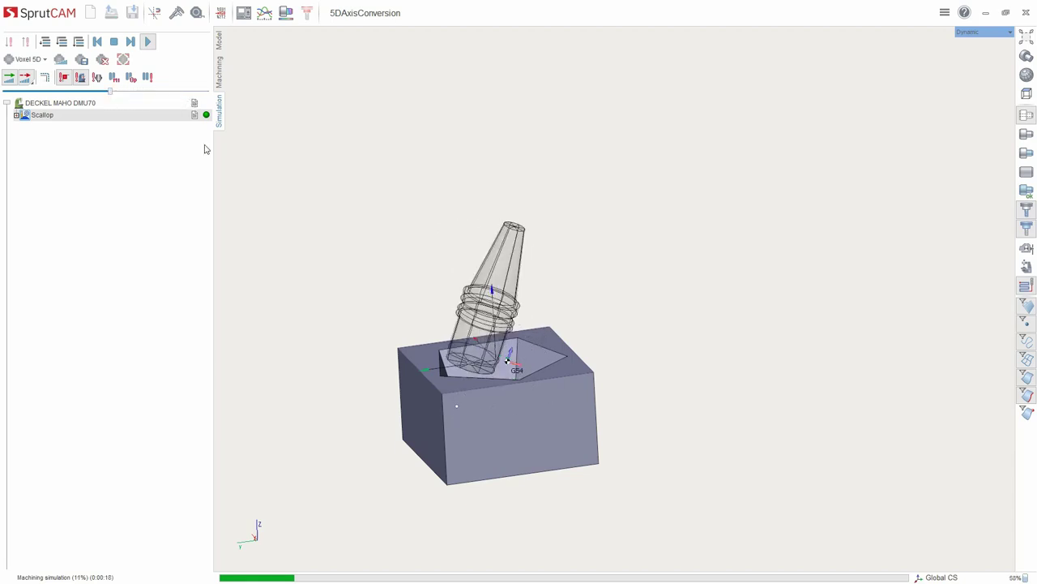
Watch the tilted tool from front and top views and run the simulation to the end.
right_click_drag(243, 155, 413, 183)
scroll(456, 278, "up", 2)
right_click_drag(456, 278, 494, 486)
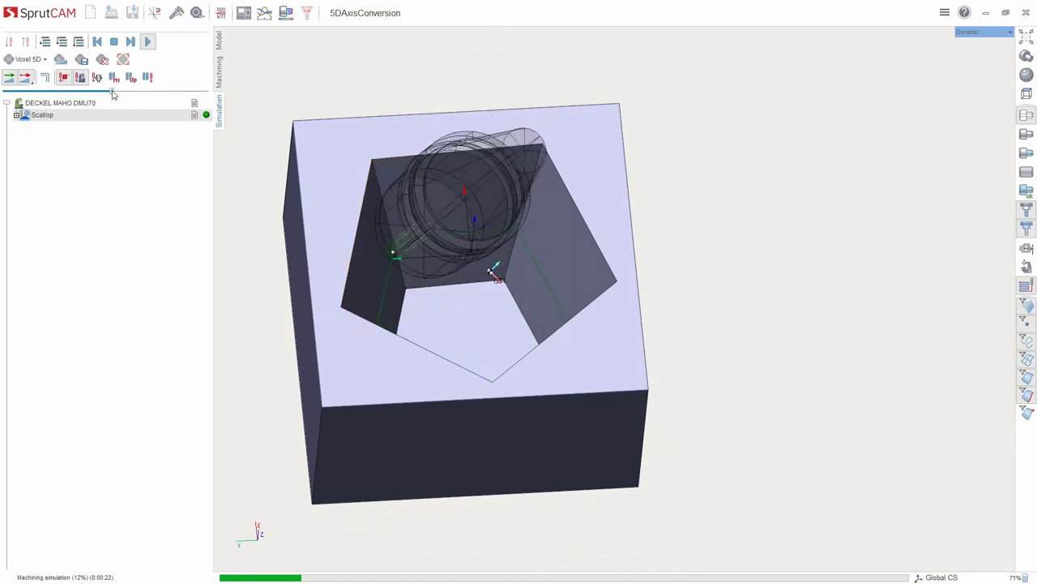
scroll(487, 284, "up", 2)
right_click_drag(487, 284, 365, 210)
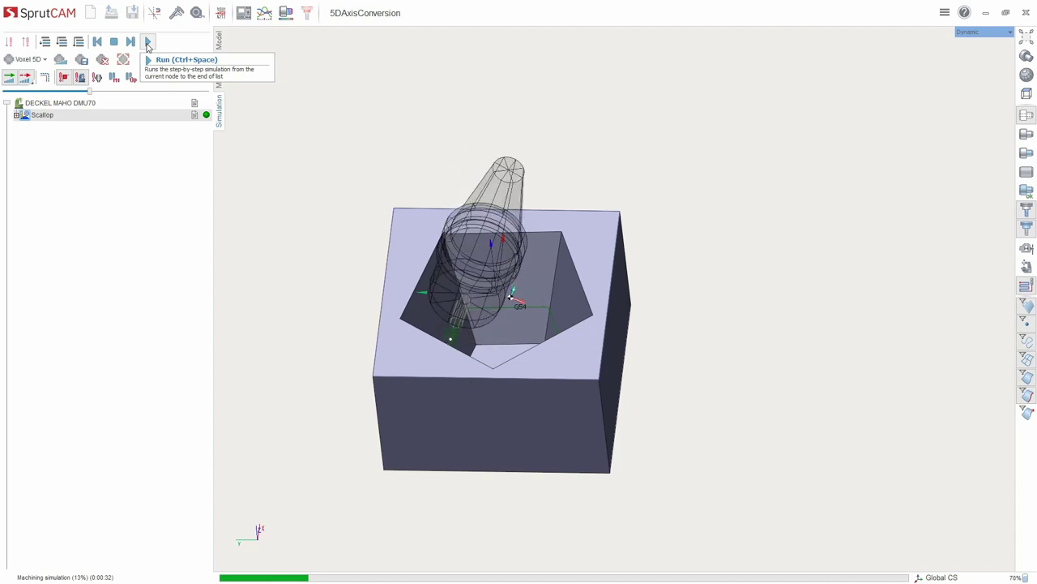
left_click(147, 42)
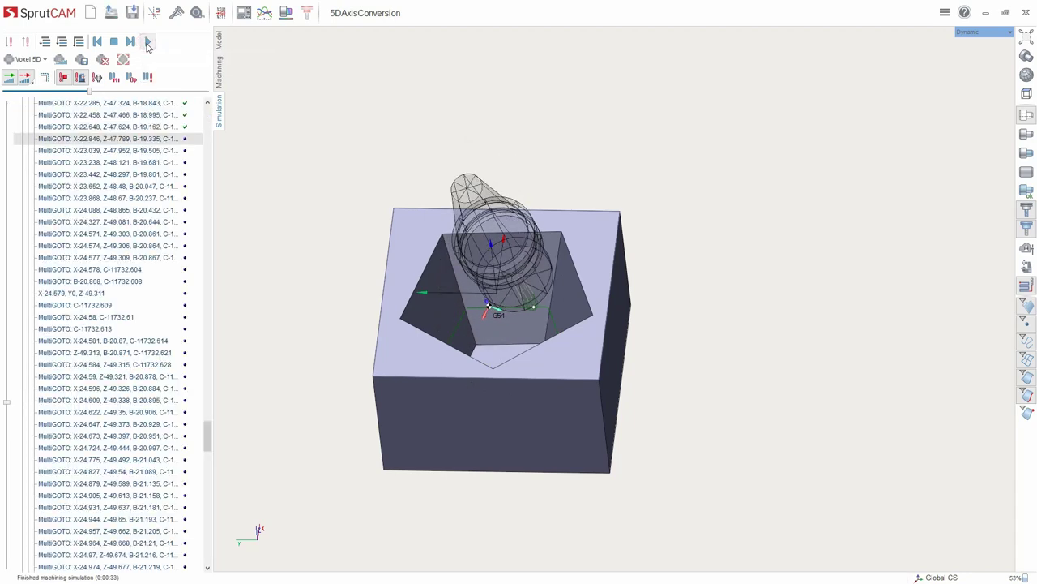
Switch the Scallop 5-axis conversion method to Normal to surface.
left_click(222, 77)
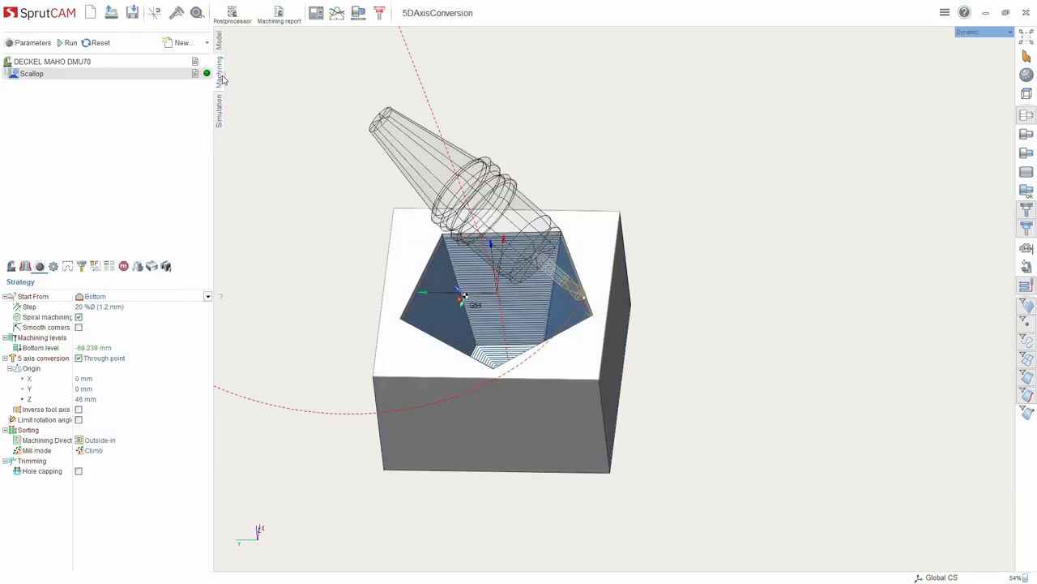
left_click(139, 357)
left_click(132, 357)
left_click(134, 369)
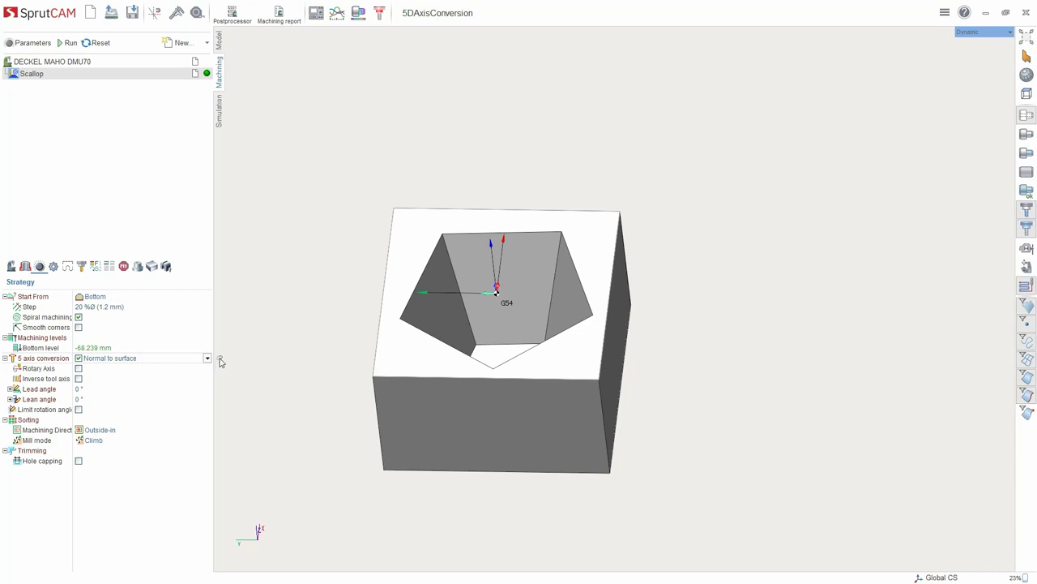
mouse_move(220, 362)
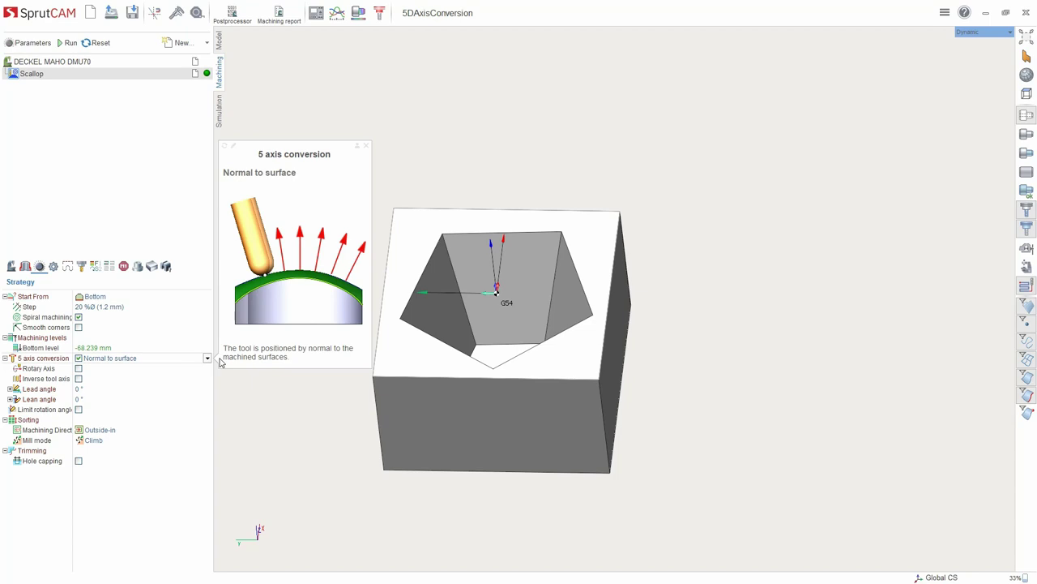
Leave lead and lean angles at 0° and bring up the conversion mode list.
left_click(109, 390)
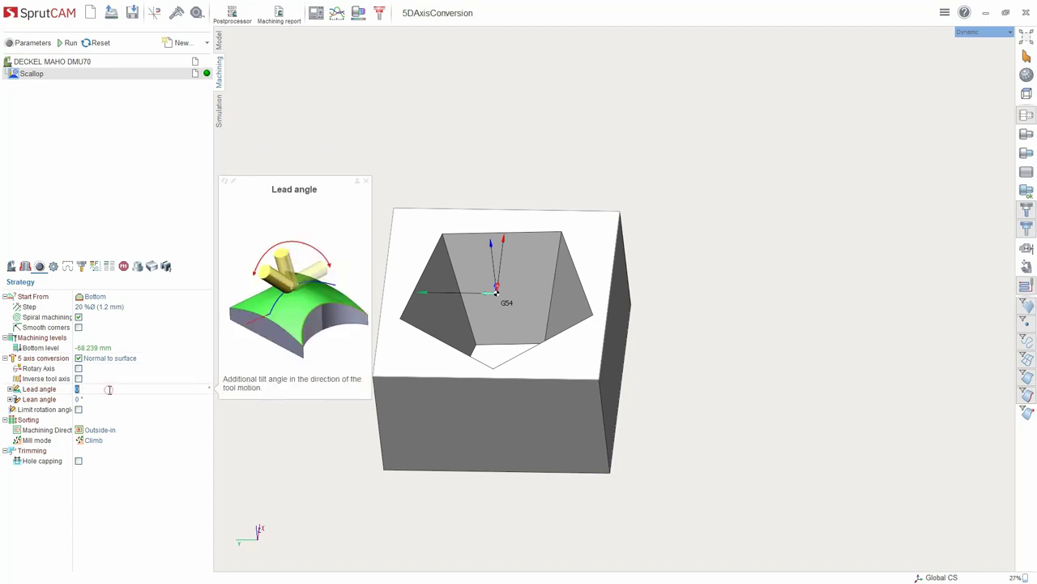
left_click(107, 400)
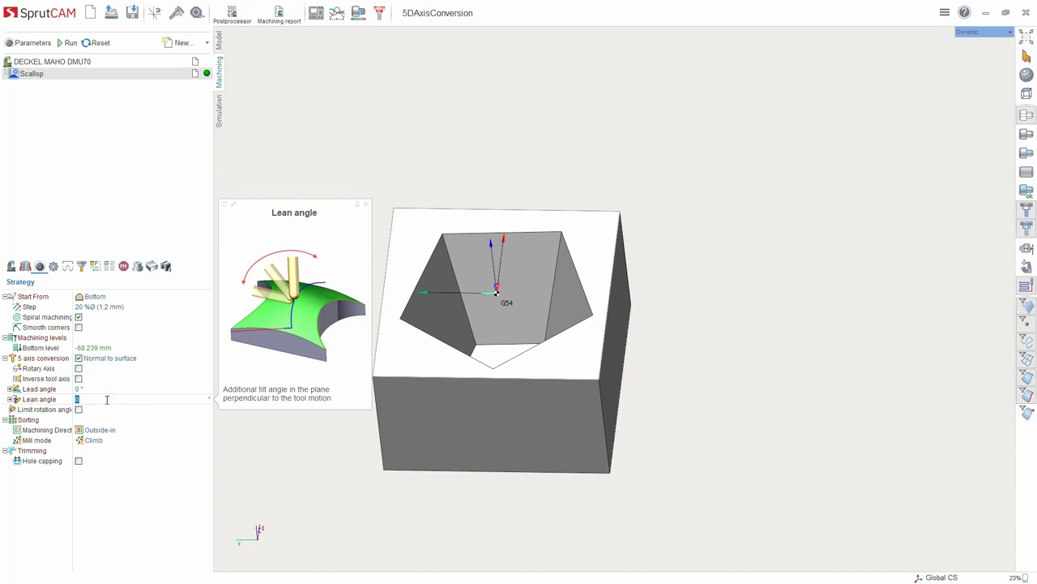
left_click(110, 358)
left_click(110, 358)
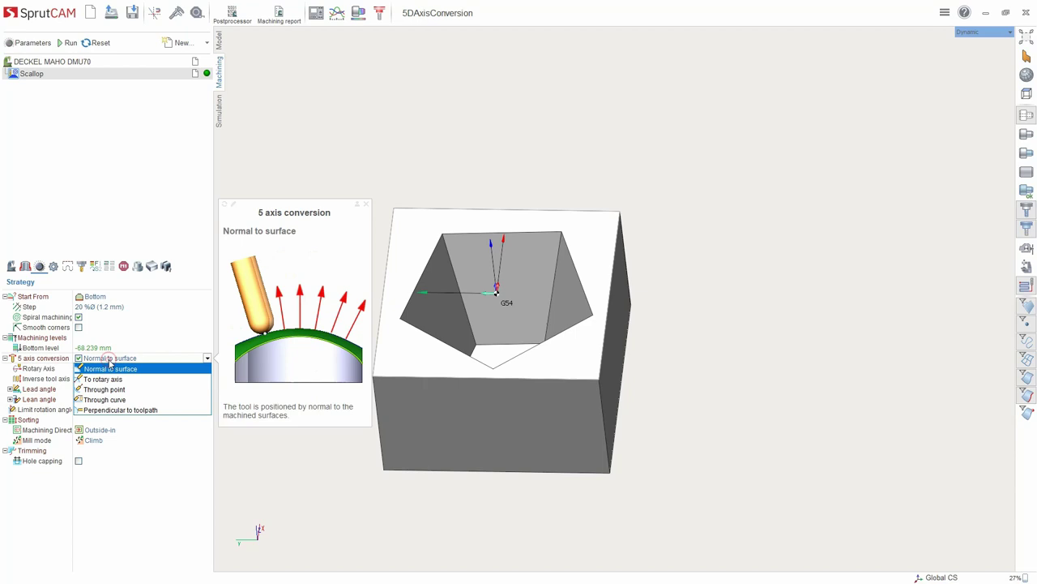
Choose To rotary axis about WCS X, leaving side angle, Lean angle1 and Lean angle2 at 0°.
left_click(114, 381)
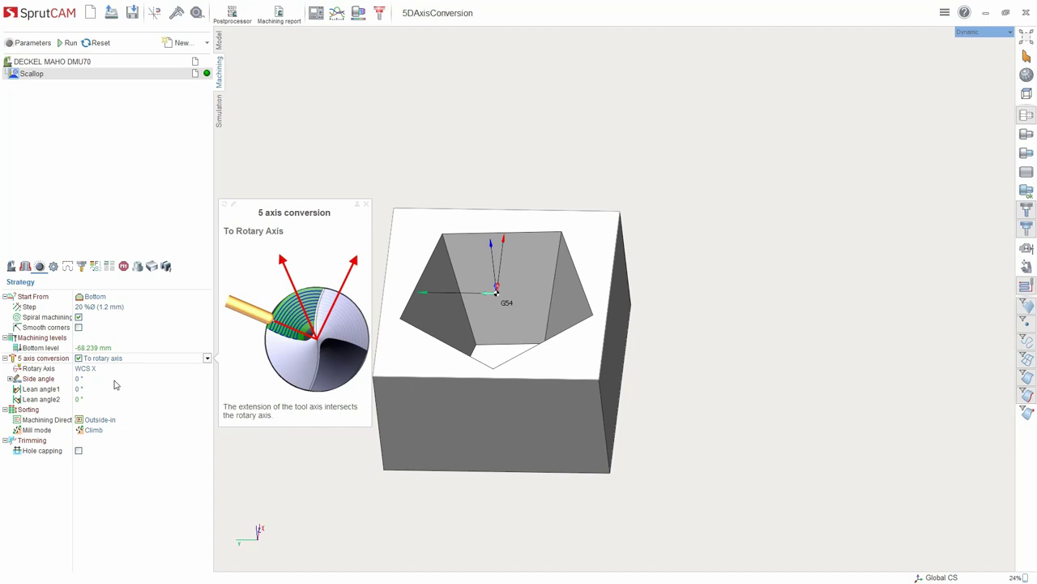
left_click(114, 379)
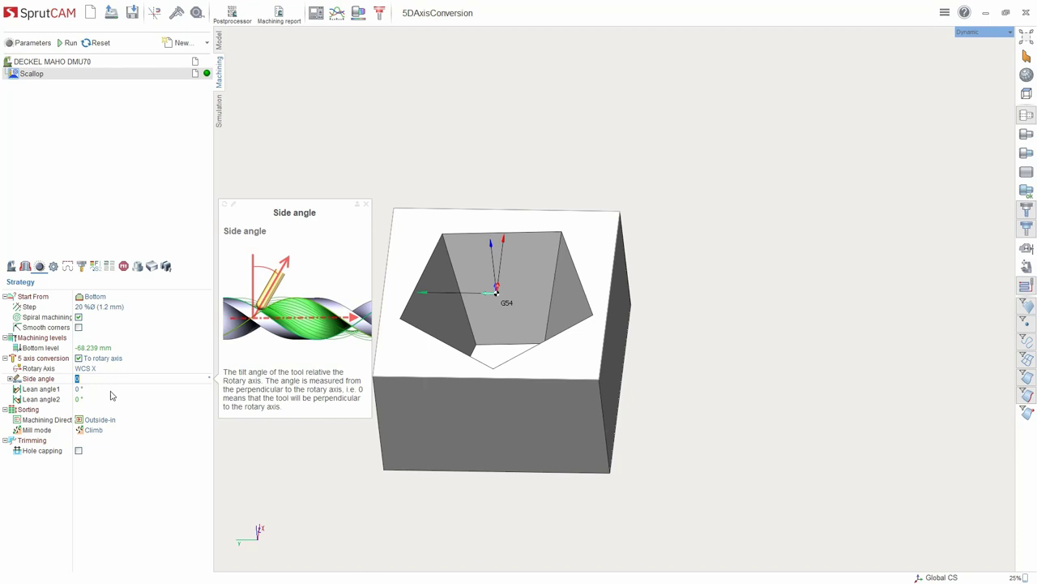
left_click(112, 390)
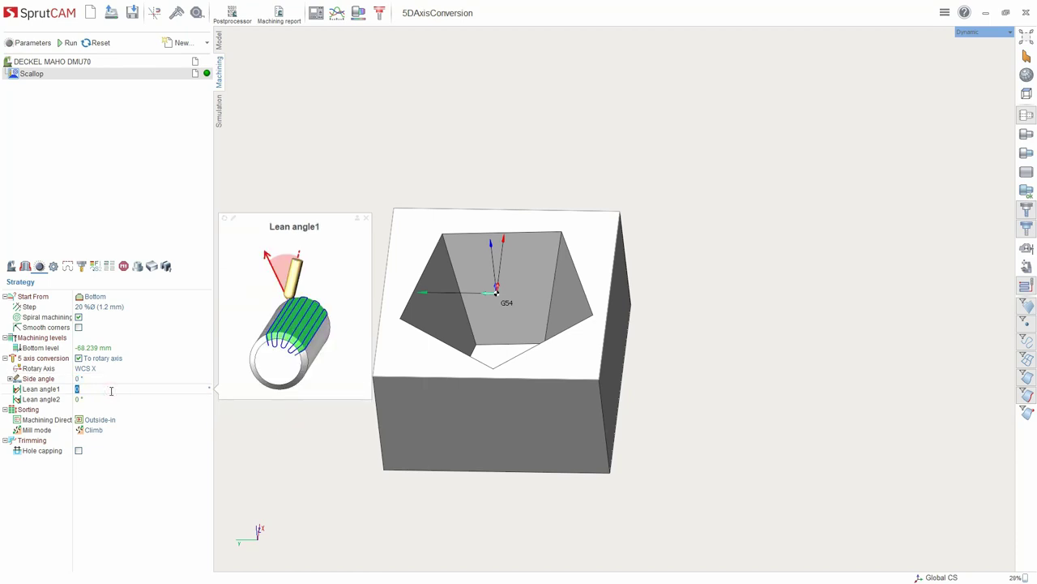
left_click(113, 358)
left_click(114, 358)
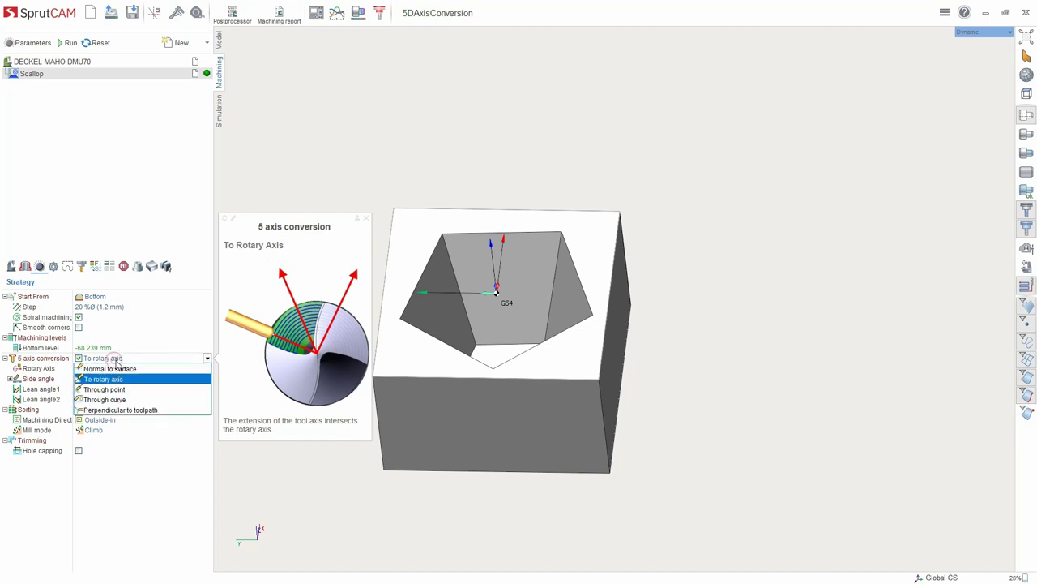
Try Through point at origin (0; 0; 46), then select Through curve with 0° lead angle.
left_click(118, 393)
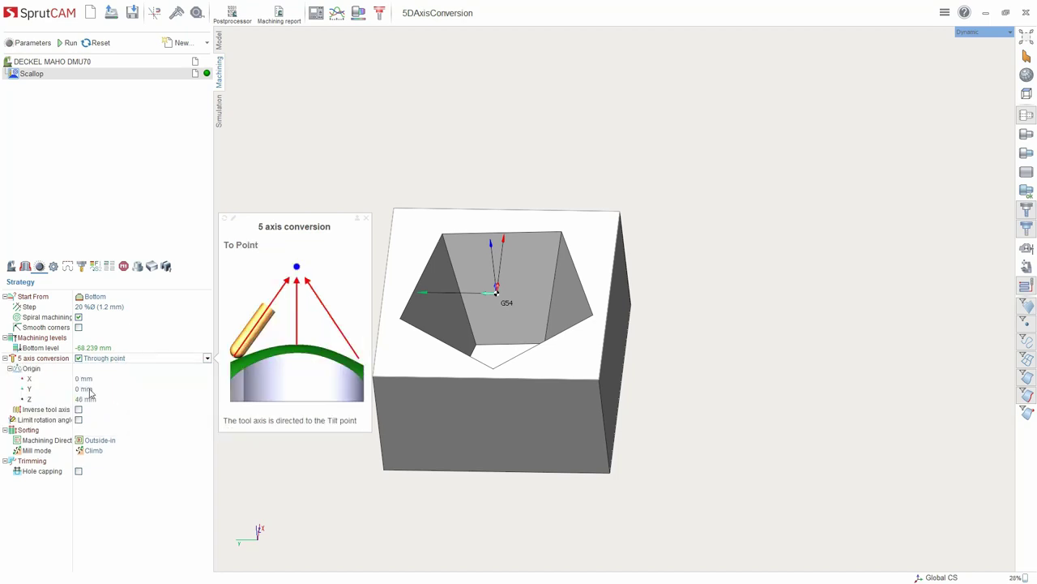
left_click(9, 368)
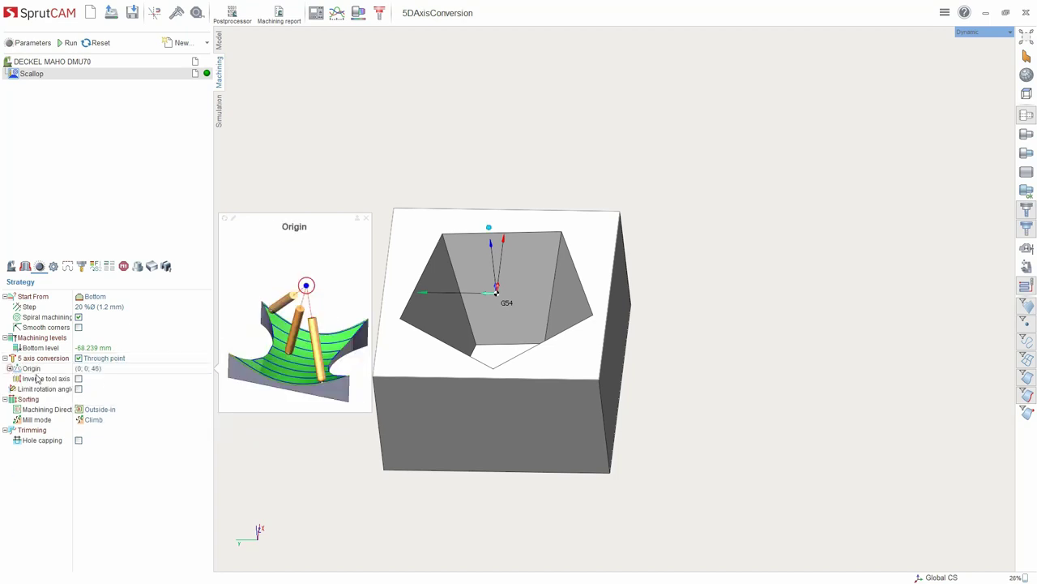
left_click(134, 361)
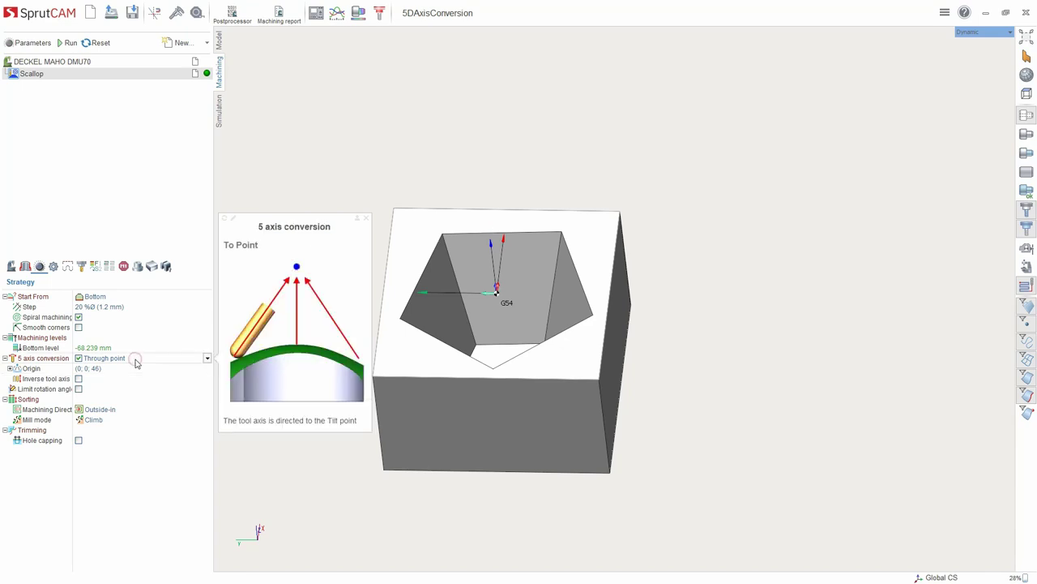
left_click(136, 359)
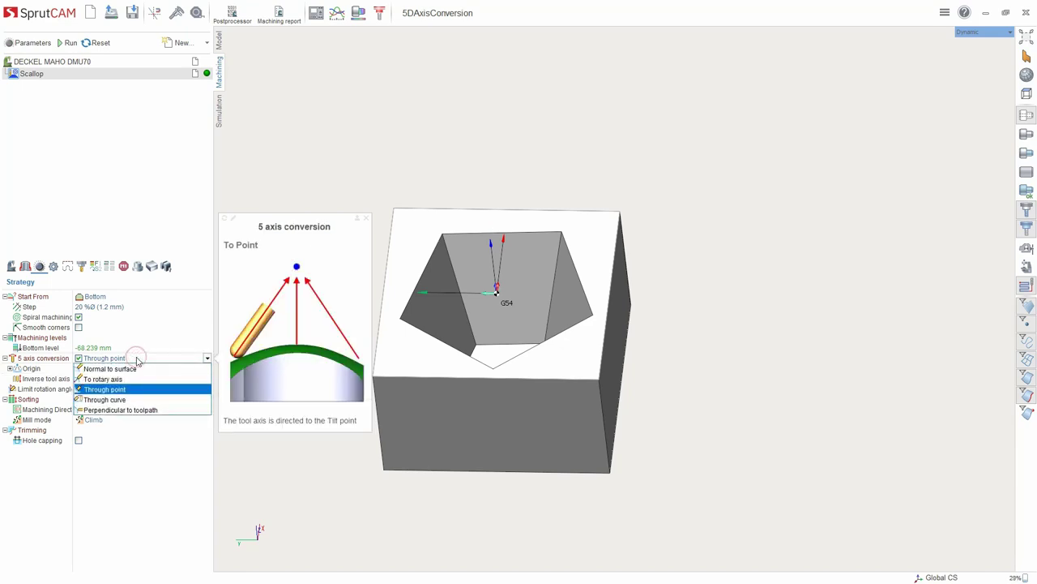
left_click(122, 400)
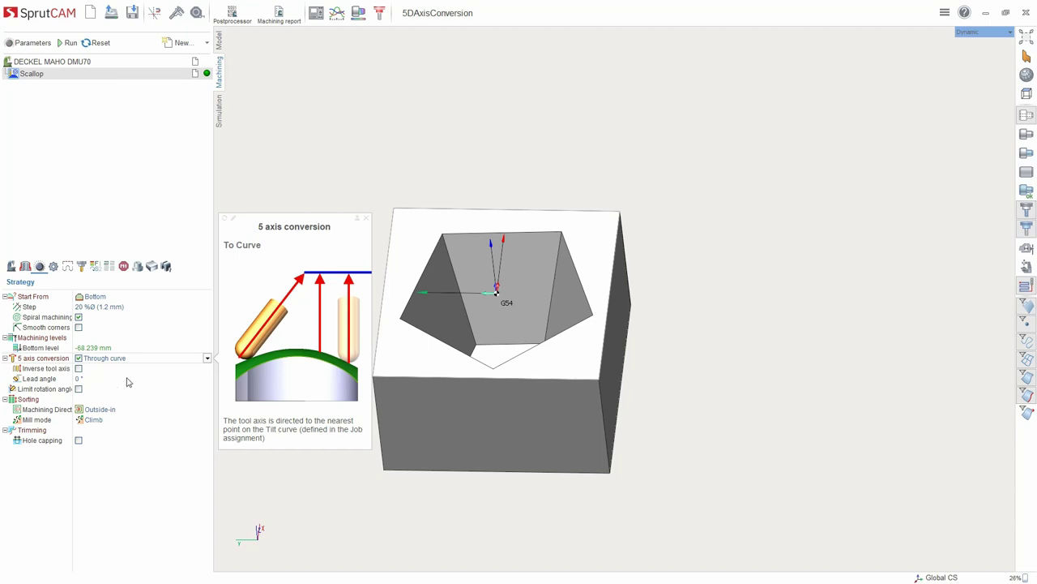
left_click(126, 378)
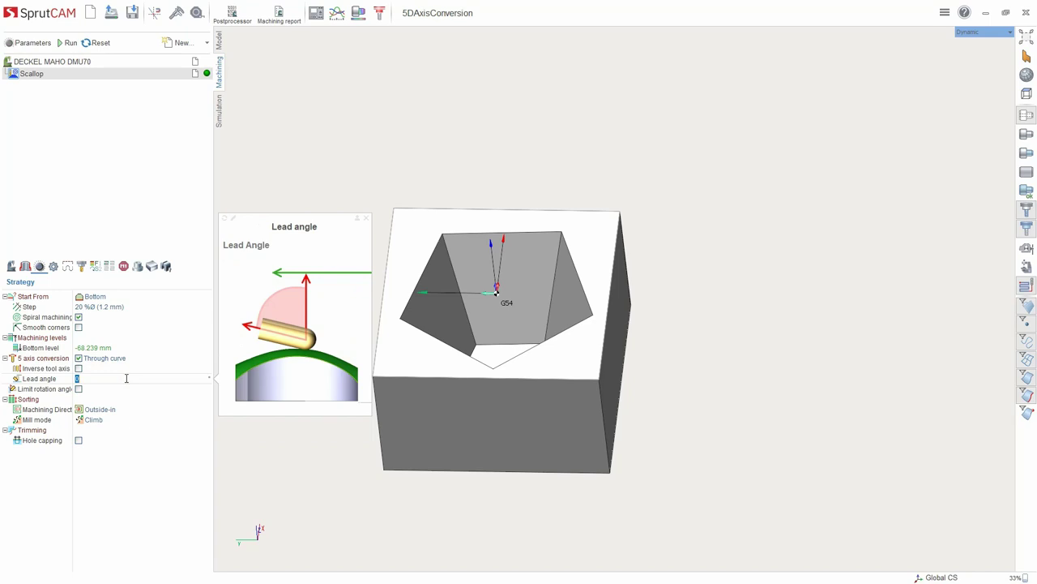
left_click(25, 267)
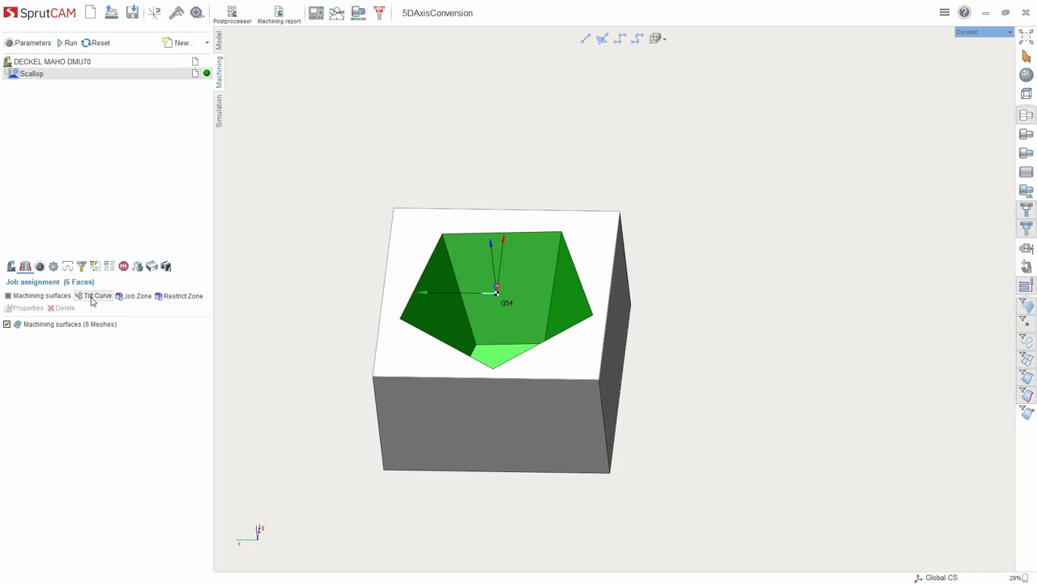
left_click(40, 267)
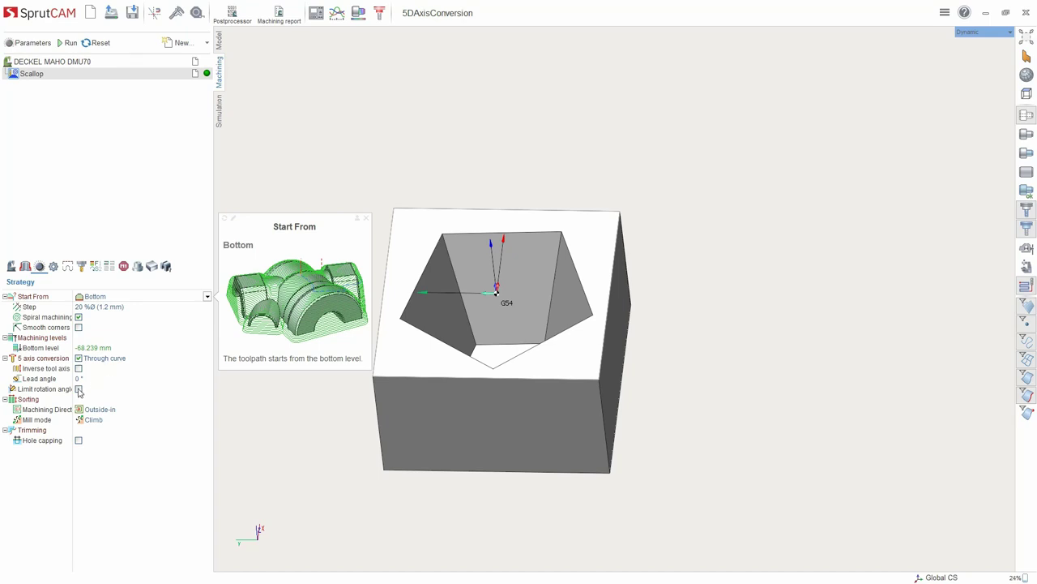
Preview Perpendicular to toolpath (90° side angles, 1 mm blend), then return to Through point.
left_click(99, 357)
left_click(100, 357)
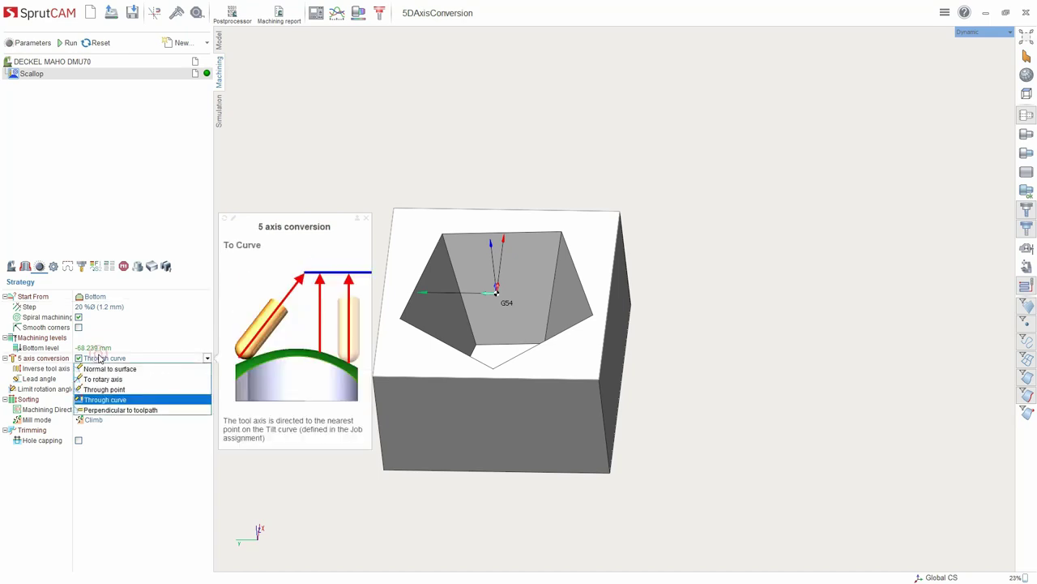
left_click(104, 410)
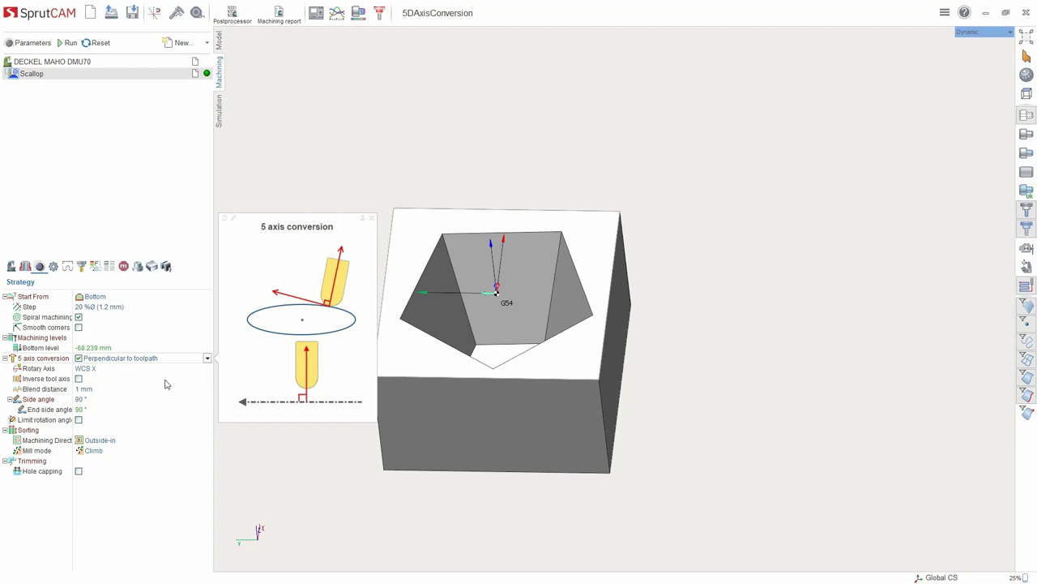
left_click(129, 359)
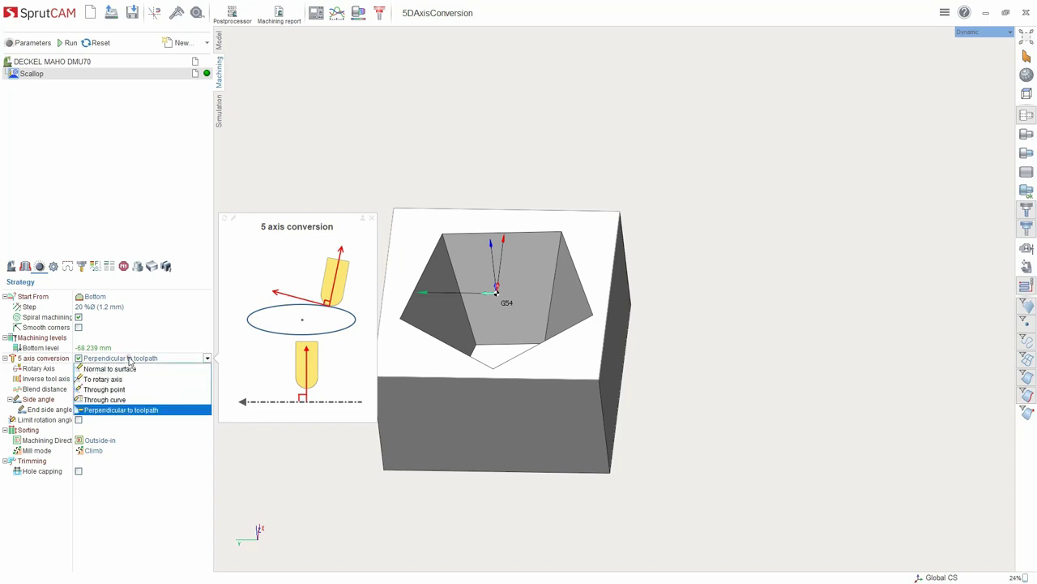
left_click(126, 388)
Enable Limit rotation angles in GlobalCS.
left_click(78, 389)
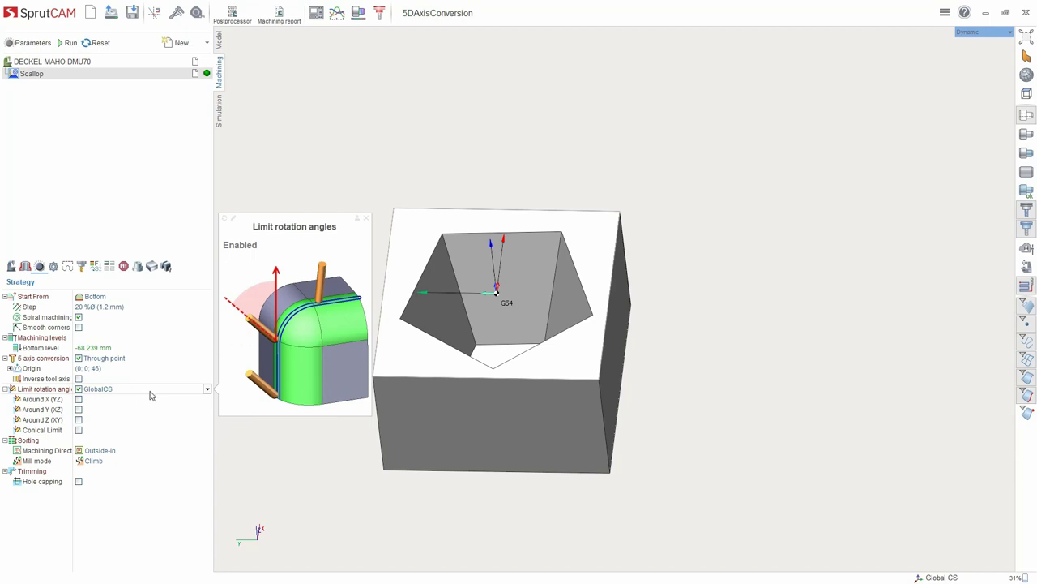
left_click(79, 389)
left_click(79, 389)
Preview the Around X, Y and Z limits, then leave all three unchecked.
left_click(79, 399)
left_click(79, 430)
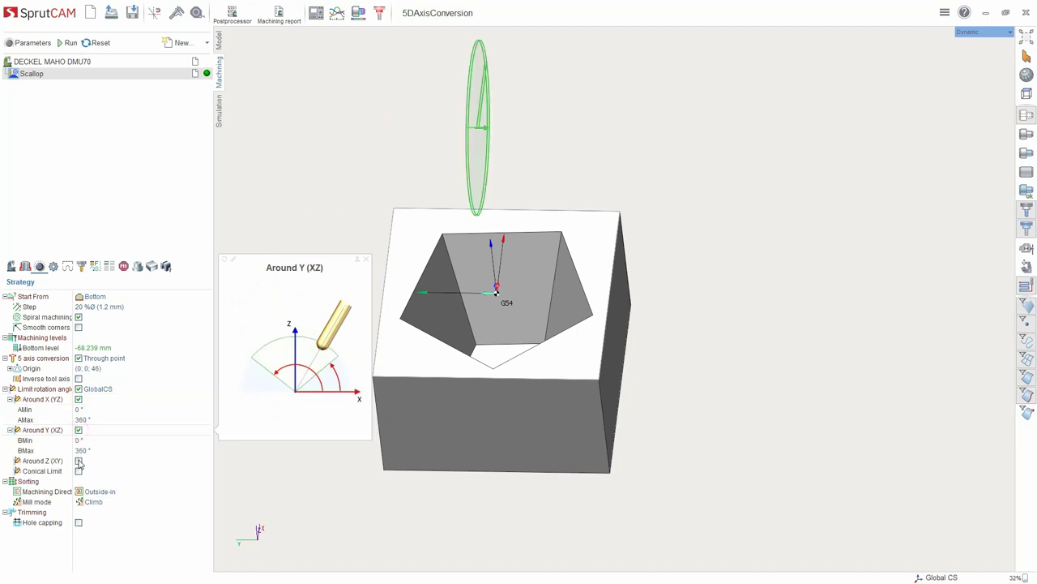
left_click(78, 460)
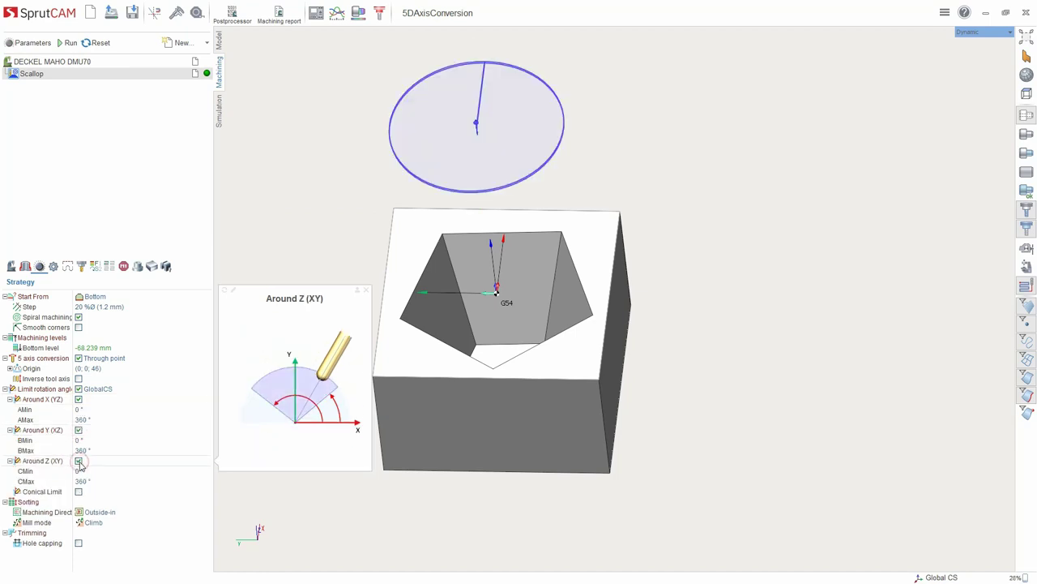
left_click(79, 460)
left_click(79, 430)
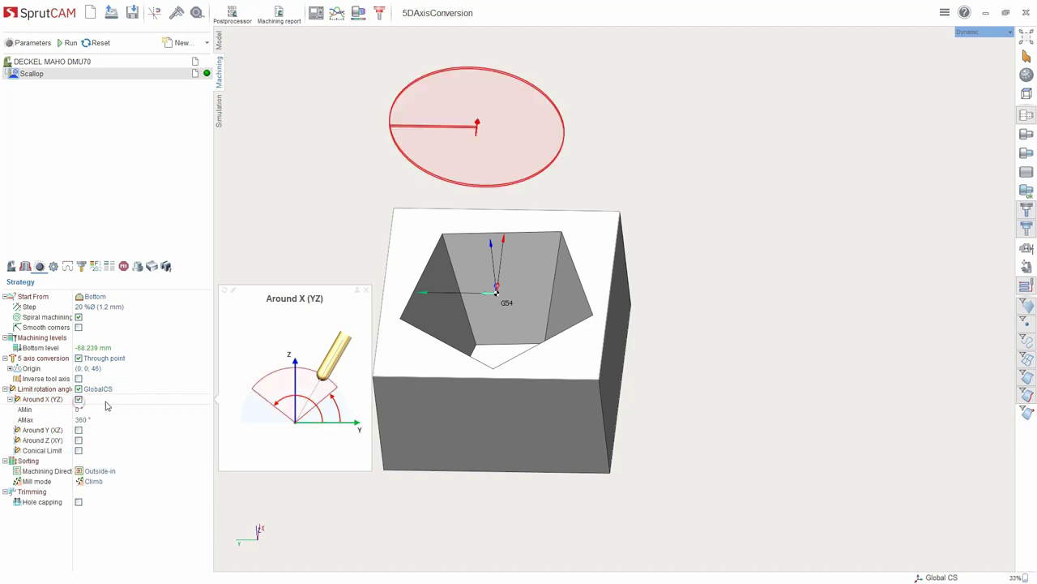
left_click(79, 399)
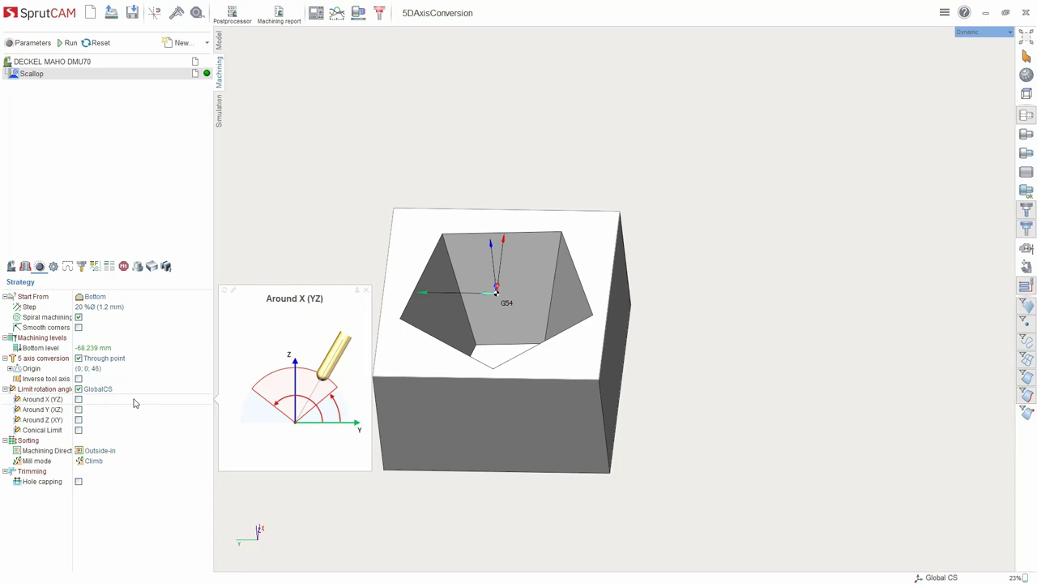
left_click(135, 400)
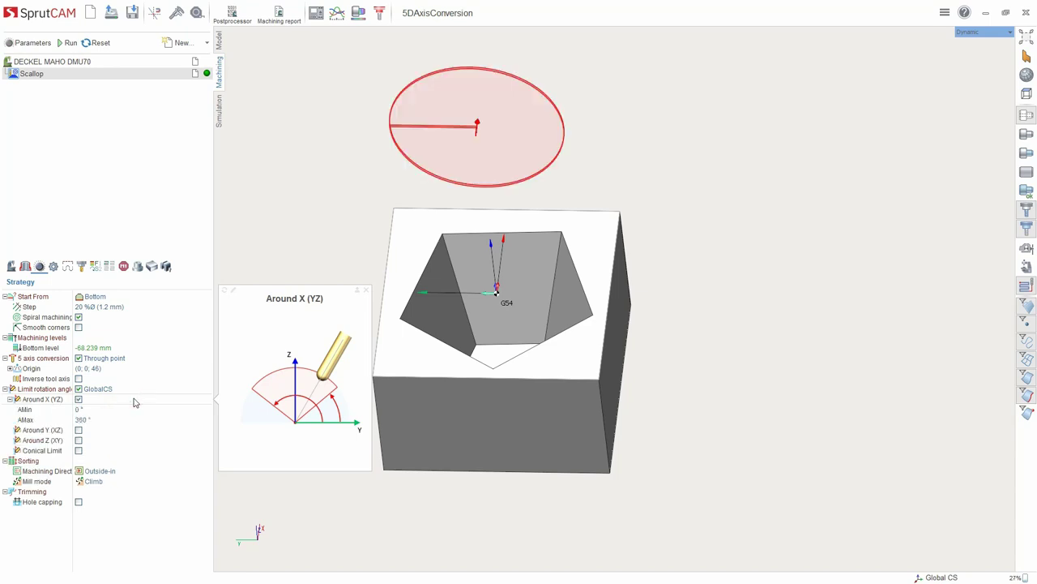
left_click(134, 402)
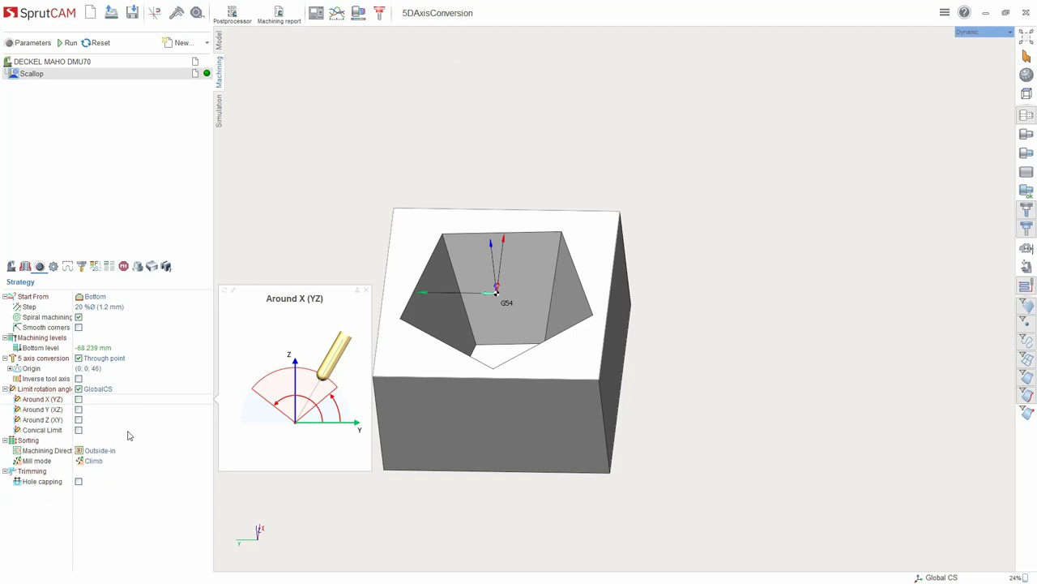
Enable a Conical Limit about AxisZ with DMin 0° and DMax 180°.
left_click(78, 430)
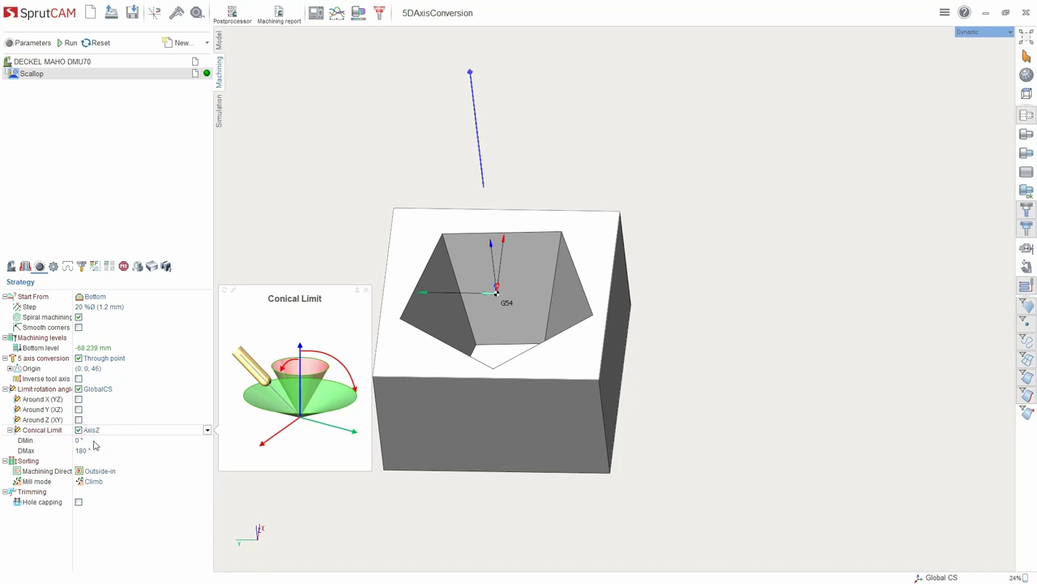
left_click(99, 441)
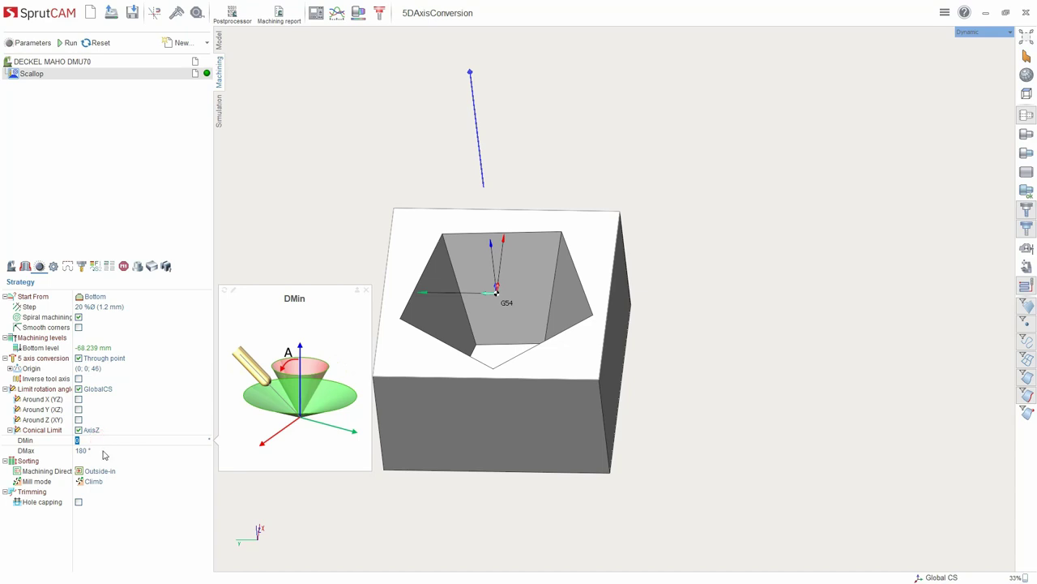
left_click(104, 450)
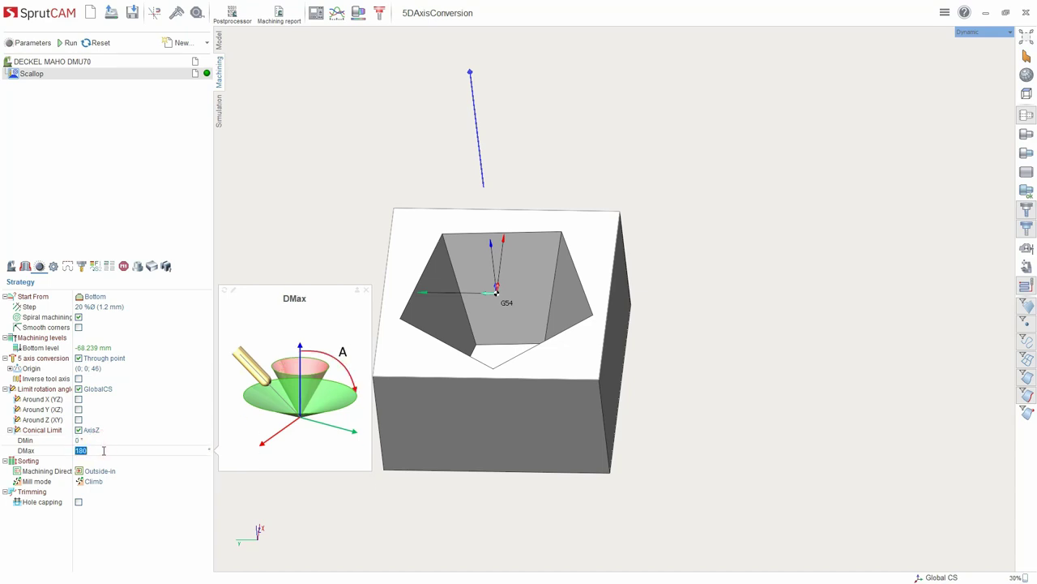